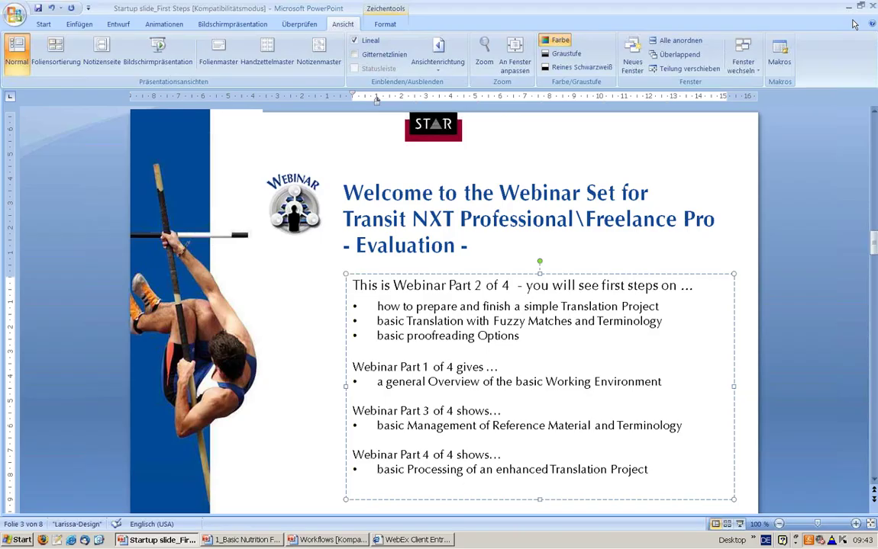
# Review both slides of the Basic Nutrition Facts presentation and the simple translation workflow slide in PowerPoint, then minimise the presentation windows
pyautogui.click(848, 7)
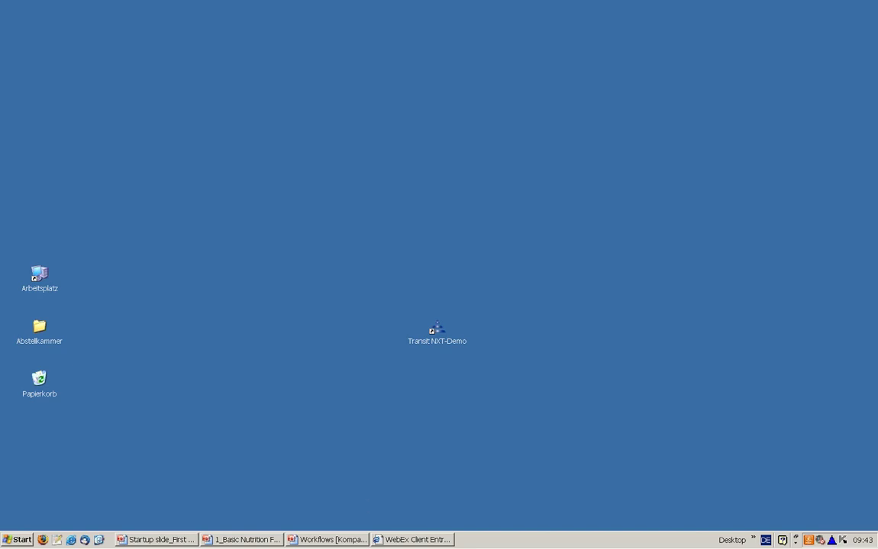
pyautogui.click(243, 540)
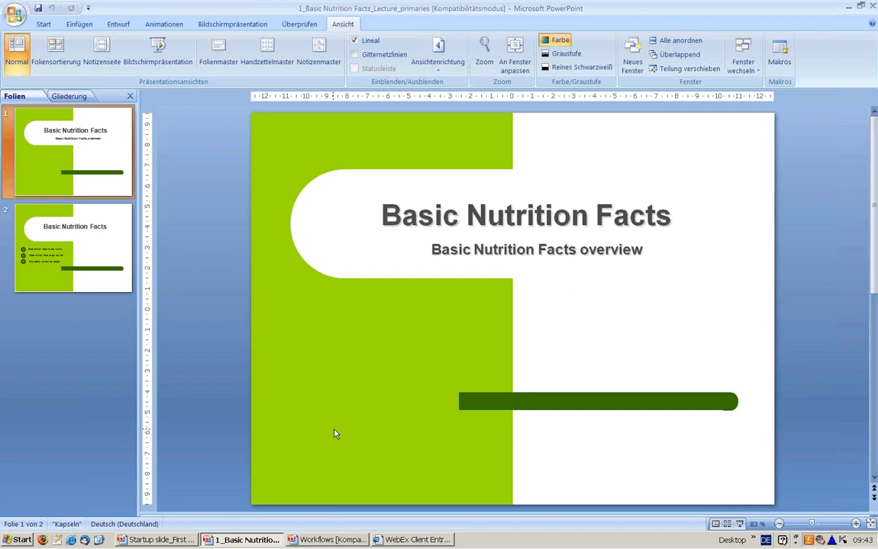
pyautogui.click(107, 250)
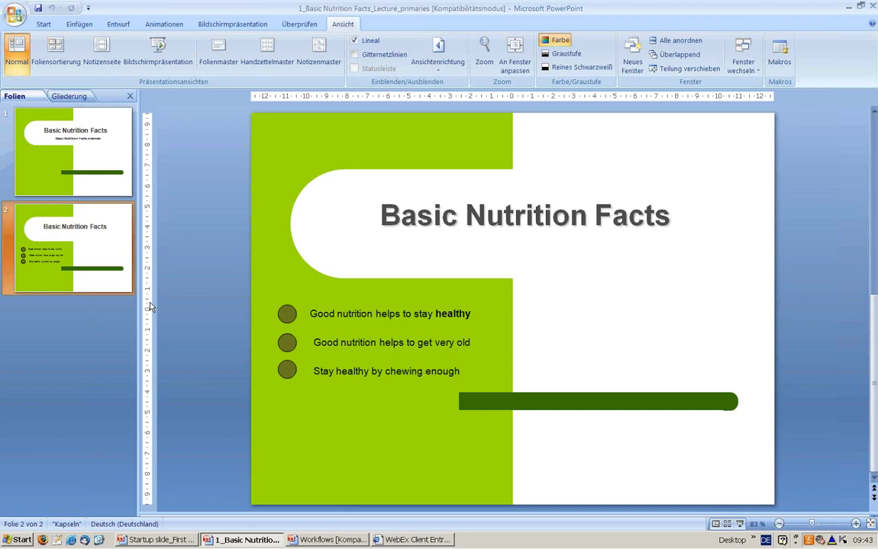
pyautogui.click(327, 539)
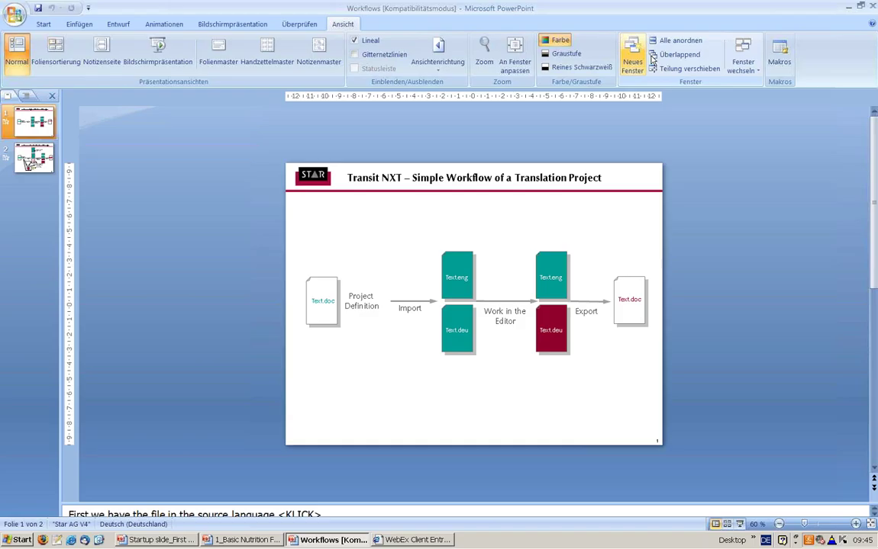
pyautogui.click(850, 9)
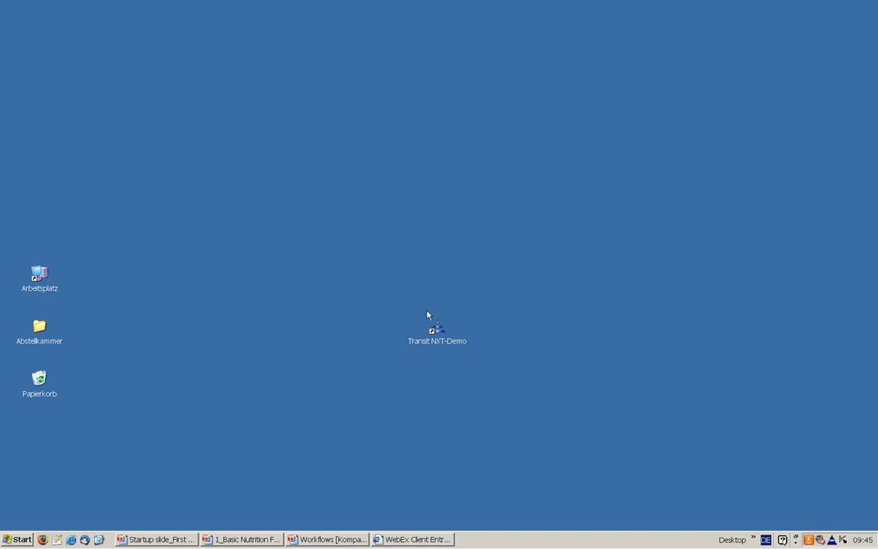
# Launch Transit NXT-Demo in the Super User role and skip the initial project selection
pyautogui.doubleClick(436, 328)
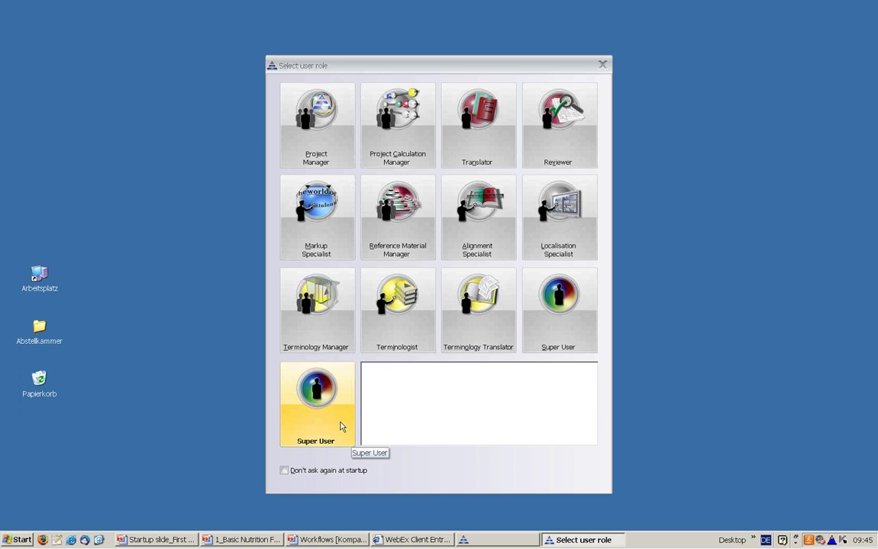
pyautogui.click(342, 427)
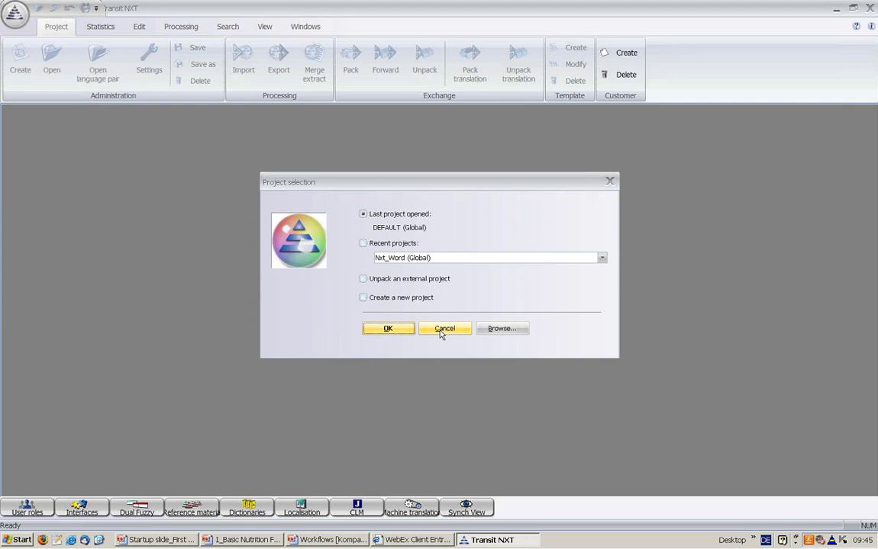
pyautogui.click(442, 331)
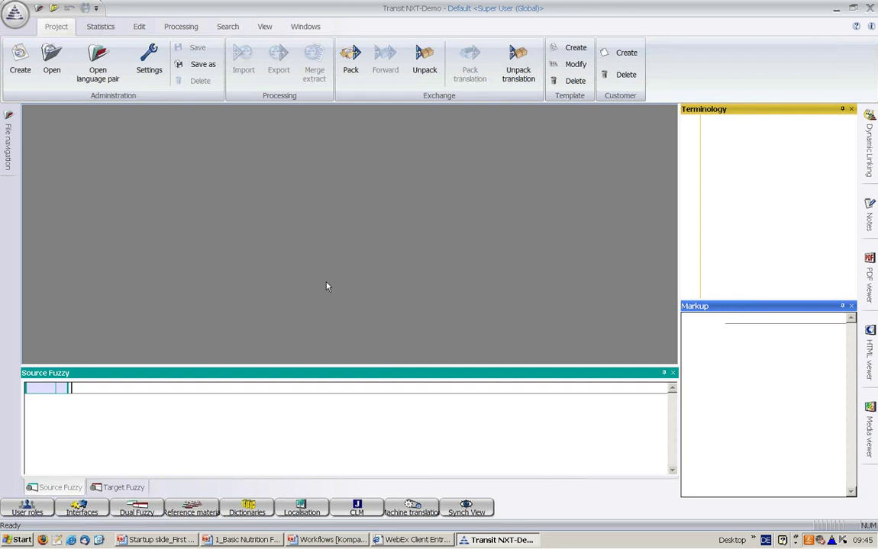
# Start a new project for the Microsoft Office file type and name it 1-Project
pyautogui.click(82, 508)
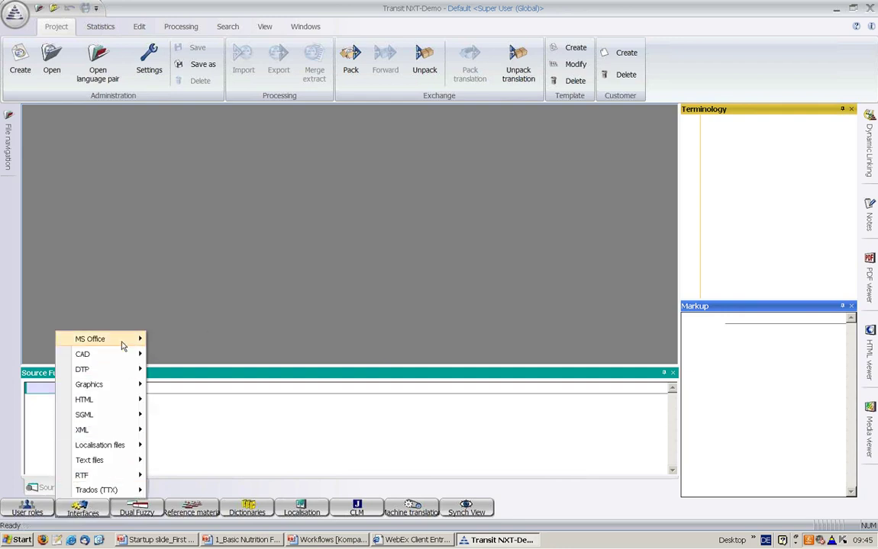
pyautogui.moveTo(116, 340)
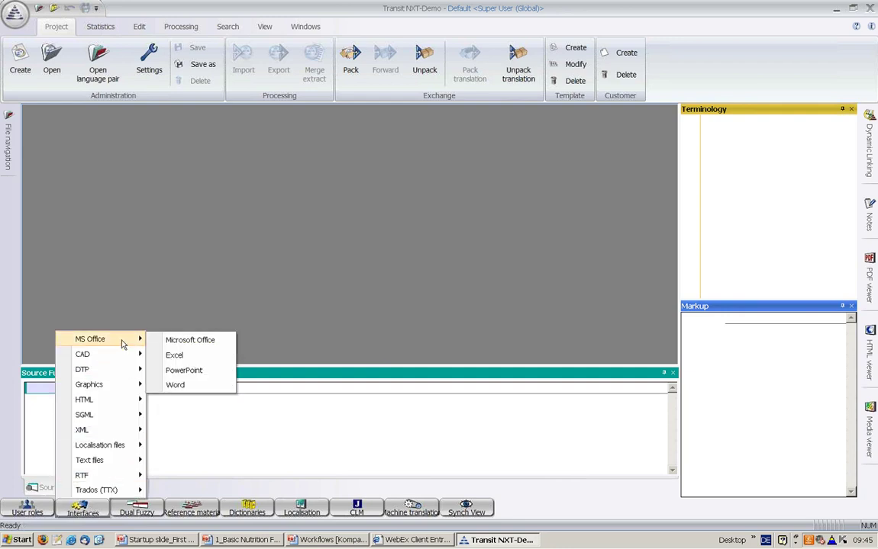
pyautogui.click(189, 340)
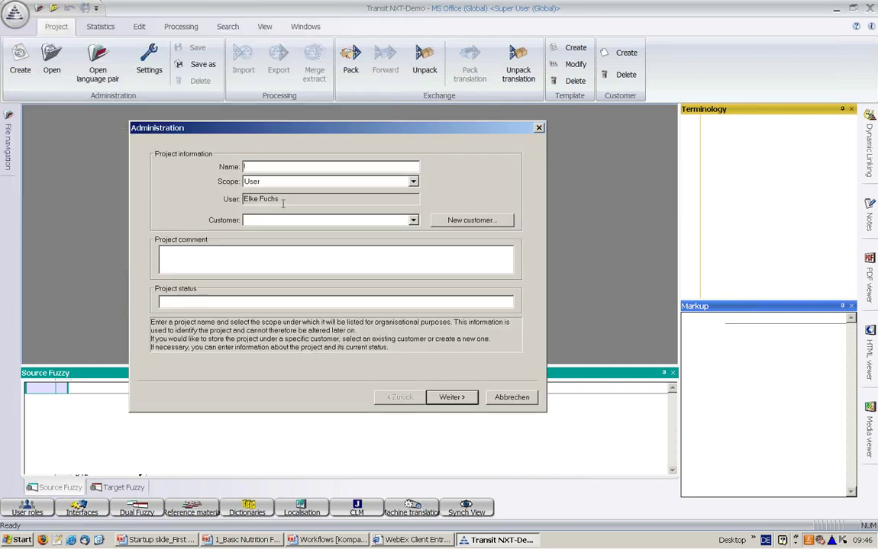
pyautogui.write('I-Project')
pyautogui.click(247, 165)
pyautogui.press('BackSpace')
pyautogui.write('1')
pyautogui.click(451, 397)
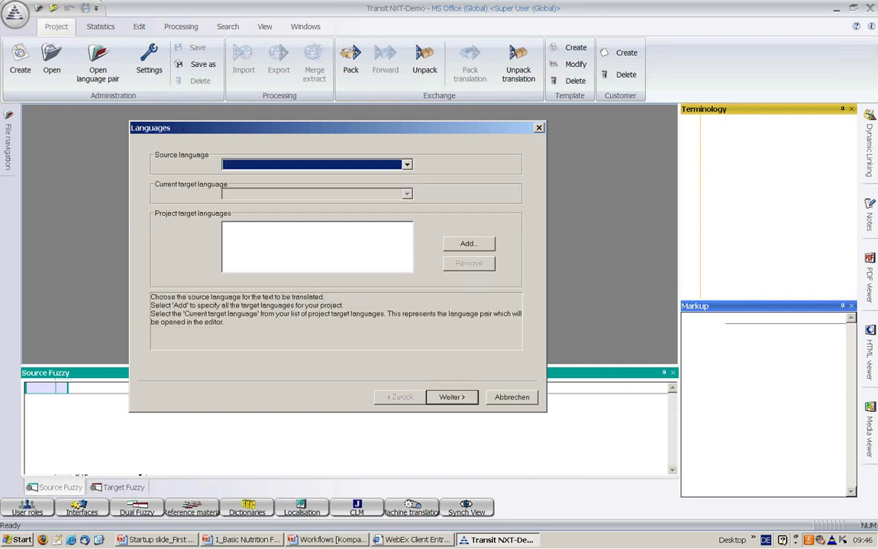
# Set the project's source language to English (UK)
pyautogui.click(406, 165)
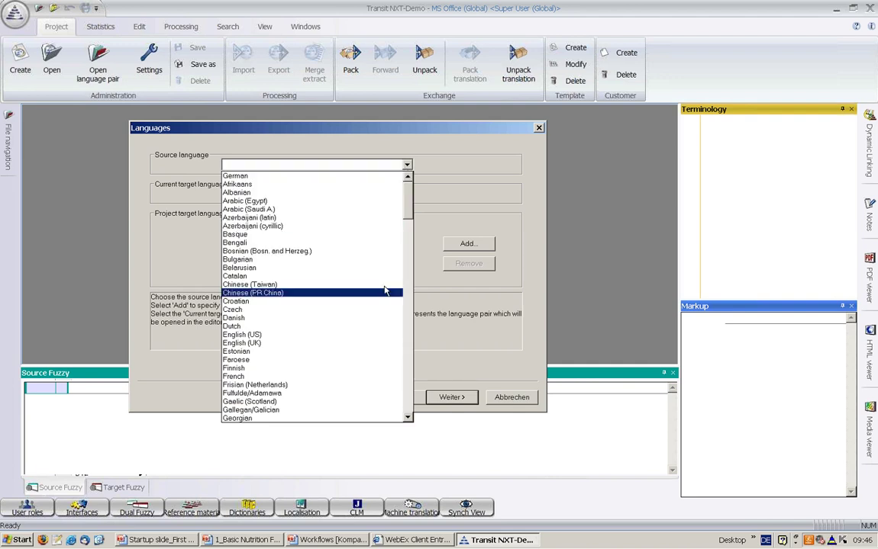
pyautogui.click(373, 345)
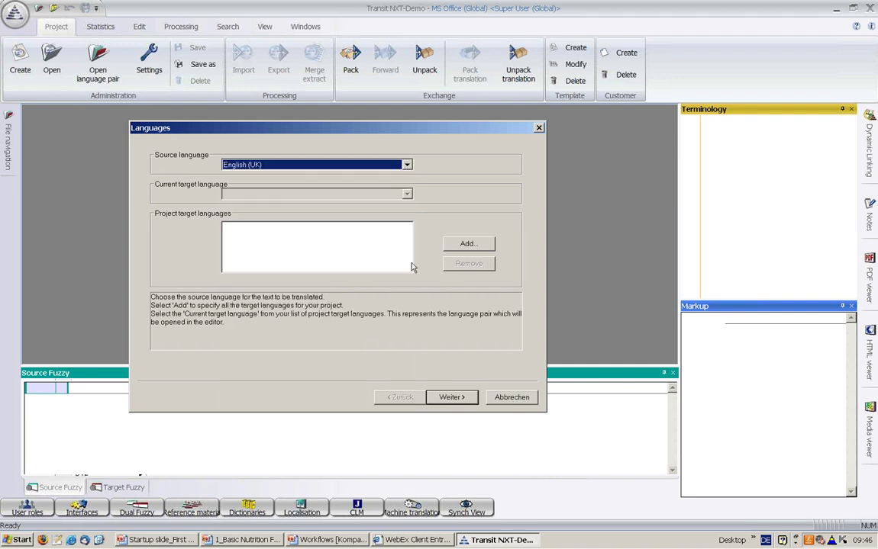
pyautogui.click(471, 248)
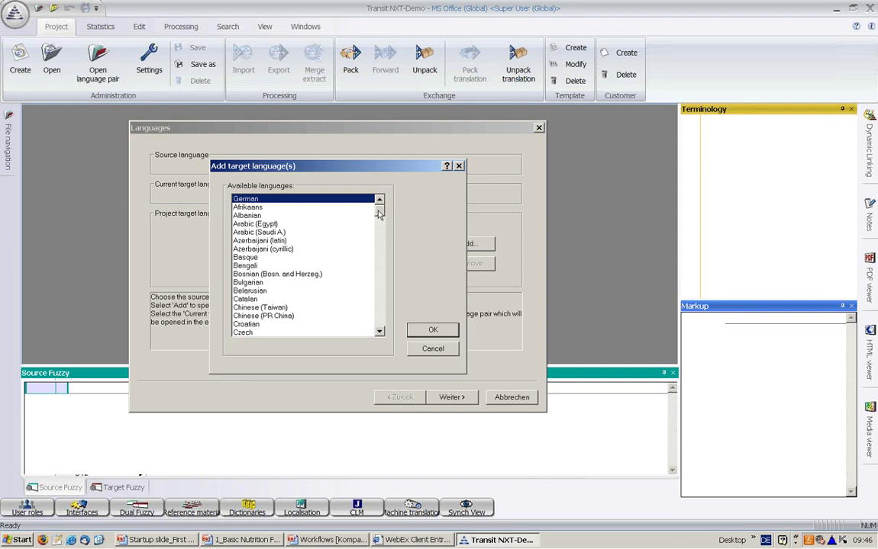
pyautogui.moveTo(379, 213); pyautogui.dragTo(379, 279)
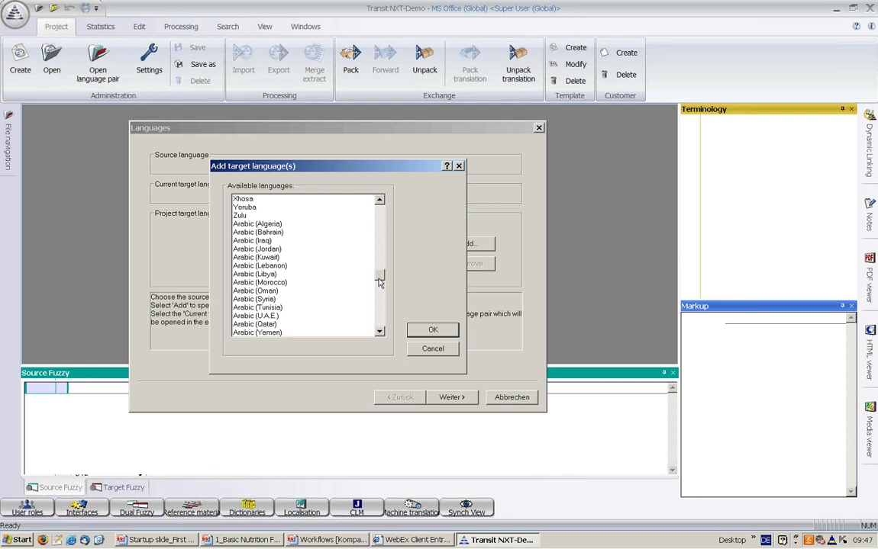
pyautogui.click(426, 351)
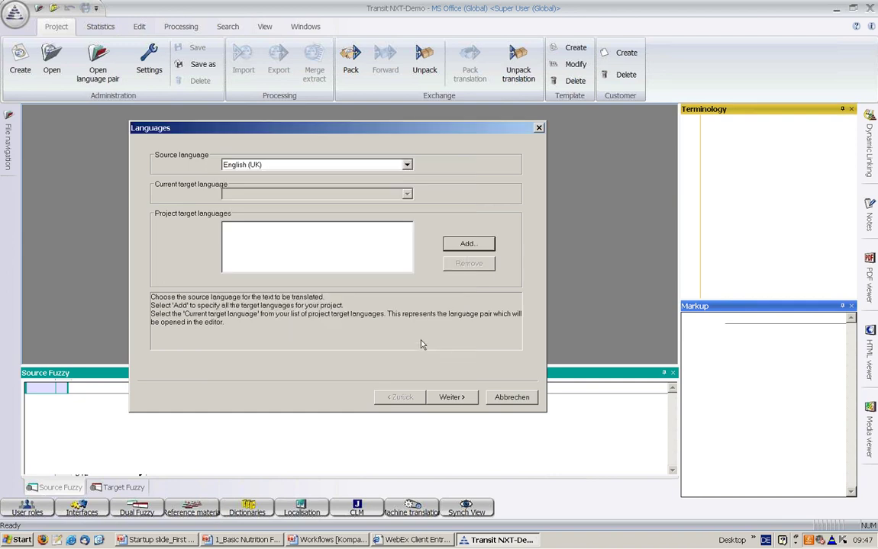
# Add German as the project's target language and continue to the project files settings
pyautogui.click(458, 243)
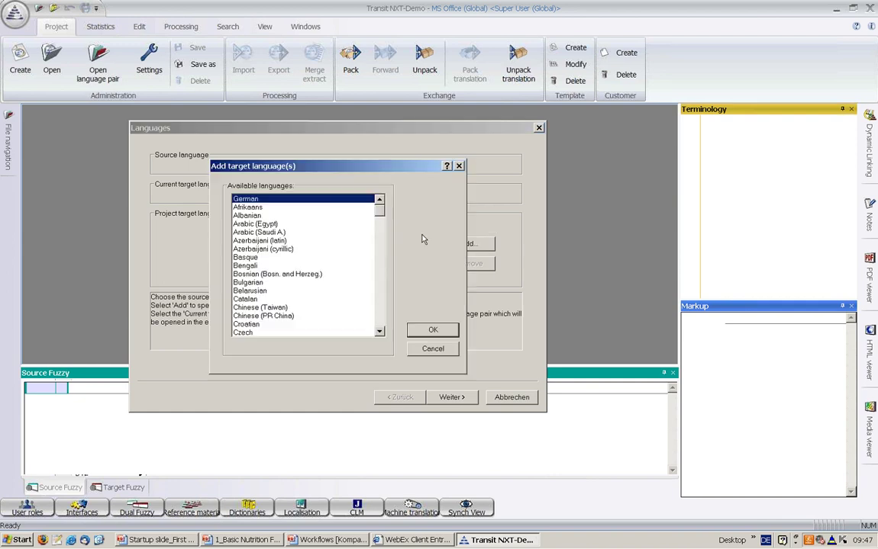
pyautogui.click(427, 330)
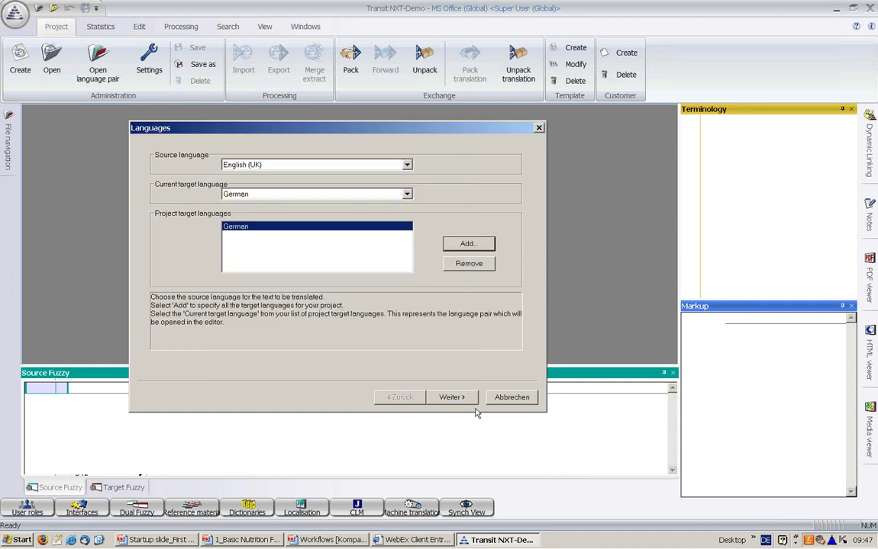
pyautogui.click(452, 397)
pyautogui.click(452, 398)
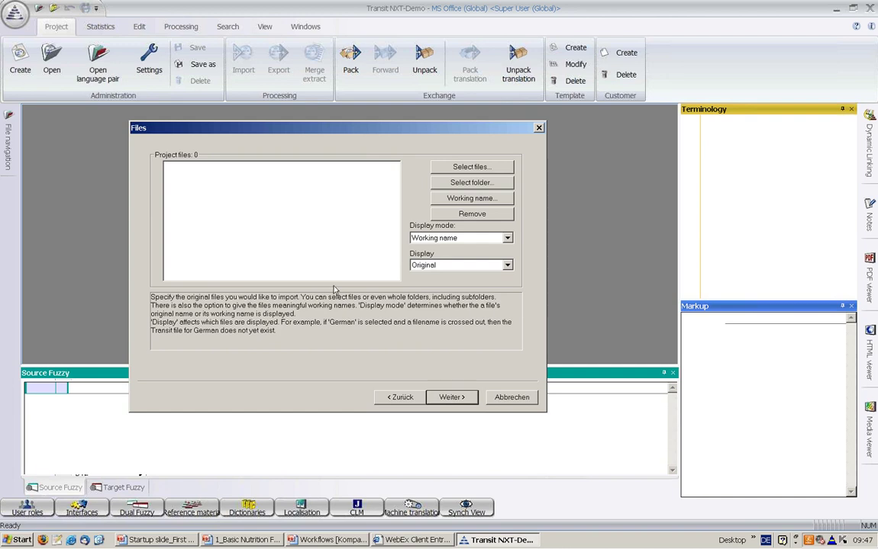
# Add the original files from the Basic Nutrition_E_primaries folder to the project and accept the file list
pyautogui.click(455, 184)
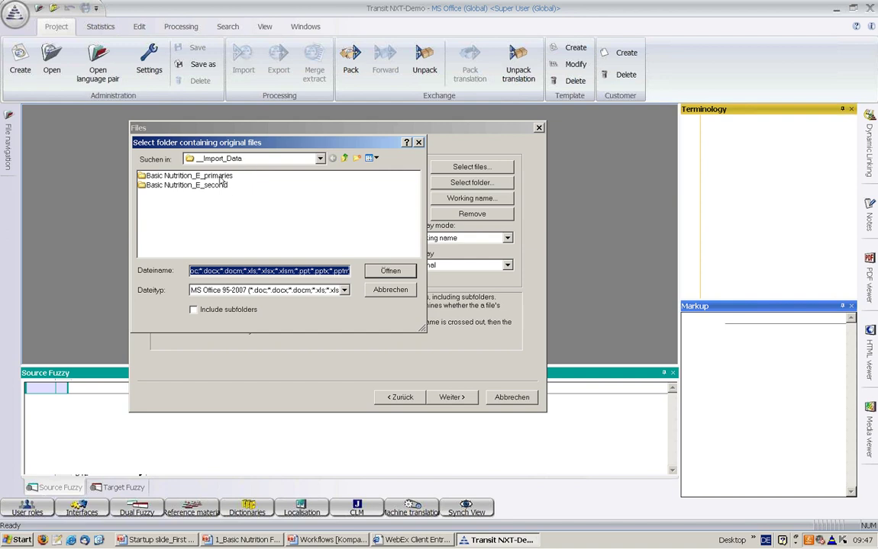
pyautogui.doubleClick(221, 180)
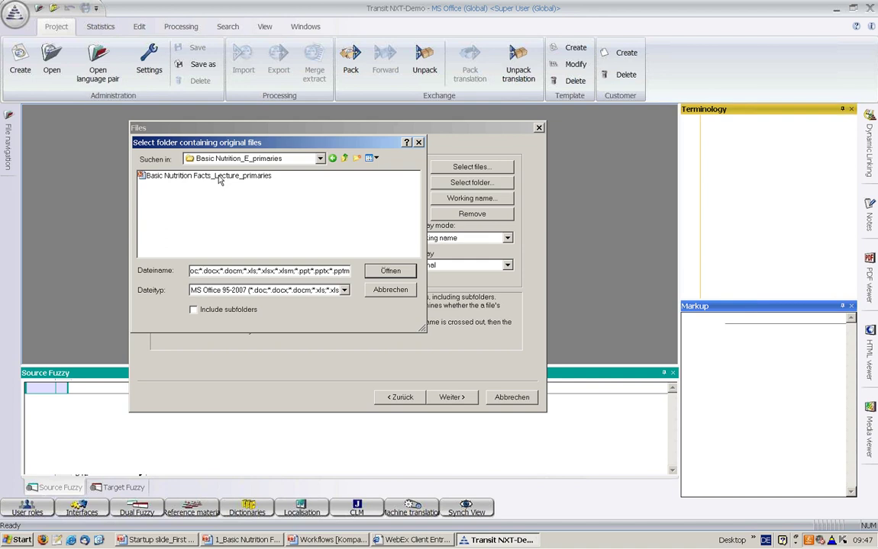
pyautogui.click(389, 272)
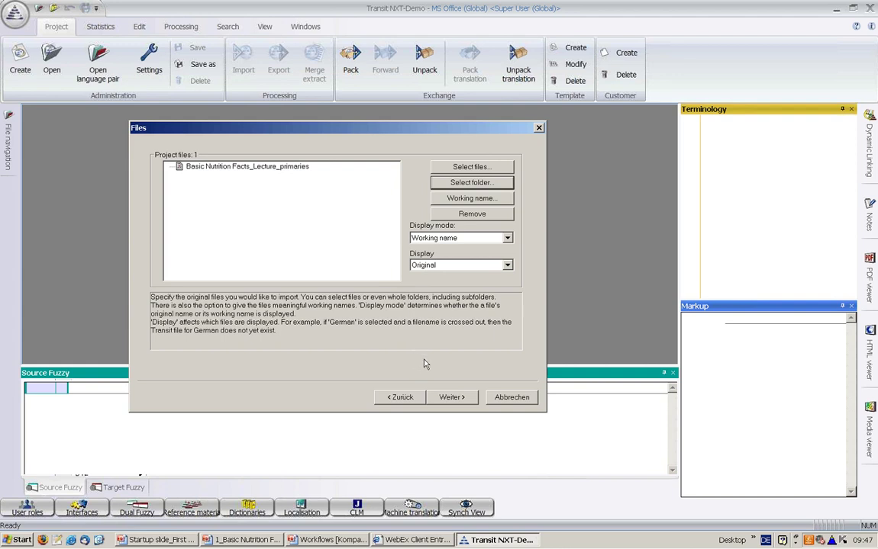
pyautogui.click(453, 399)
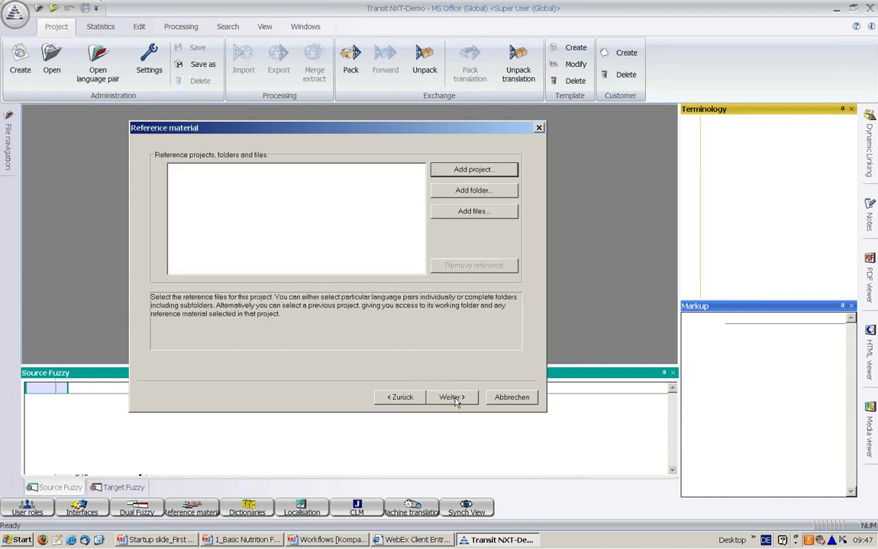
# Leave the reference material empty, check the summary of selected settings, and finish creating the project
pyautogui.click(455, 402)
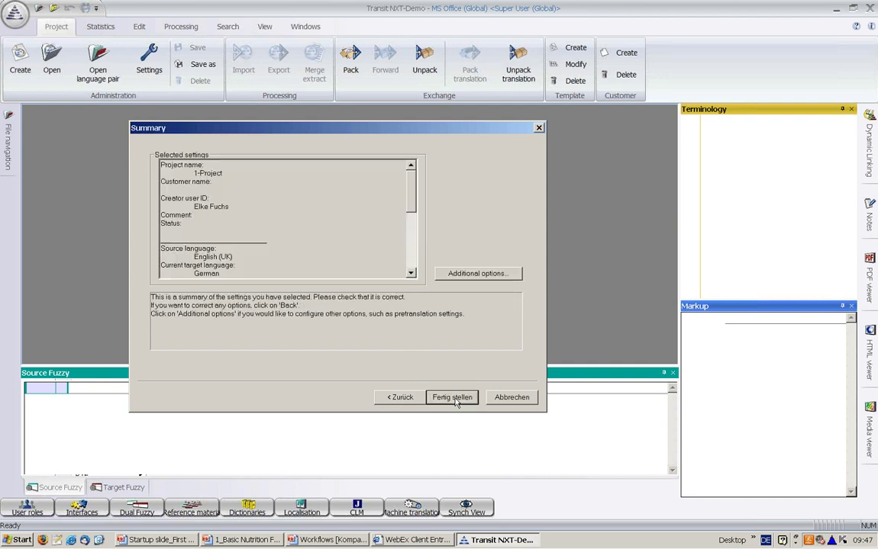
pyautogui.scroll(-3, 372, 173)
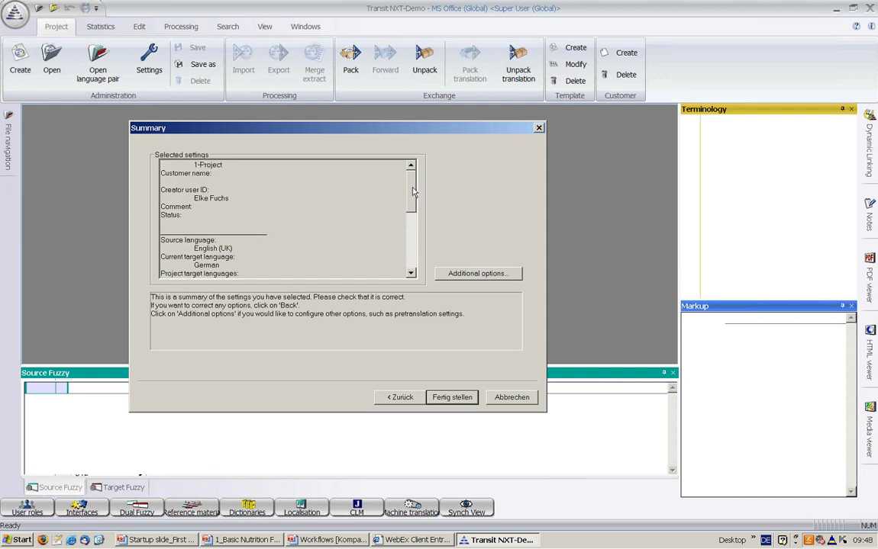
pyautogui.moveTo(413, 197)
pyautogui.mouseDown()
pyautogui.moveTo(412, 249)
pyautogui.moveTo(411, 215)
pyautogui.moveTo(401, 210)
pyautogui.mouseUp()
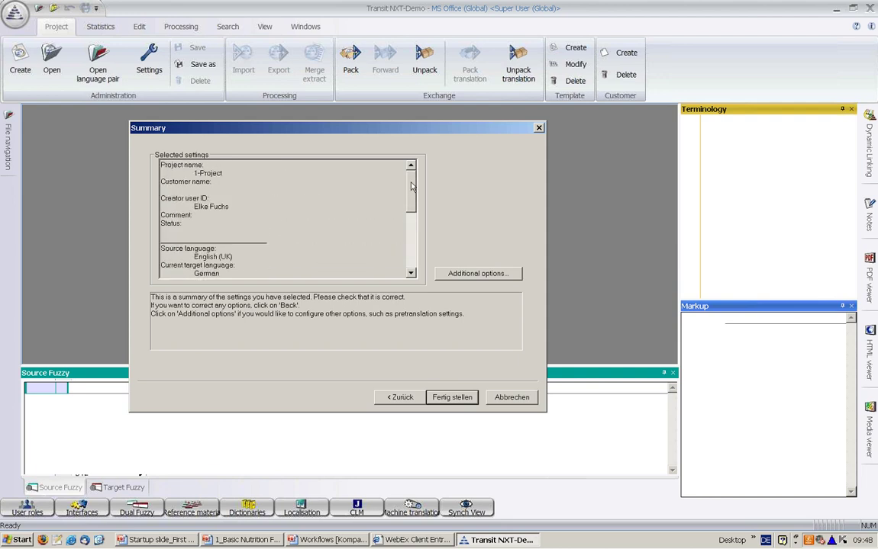
pyautogui.click(444, 402)
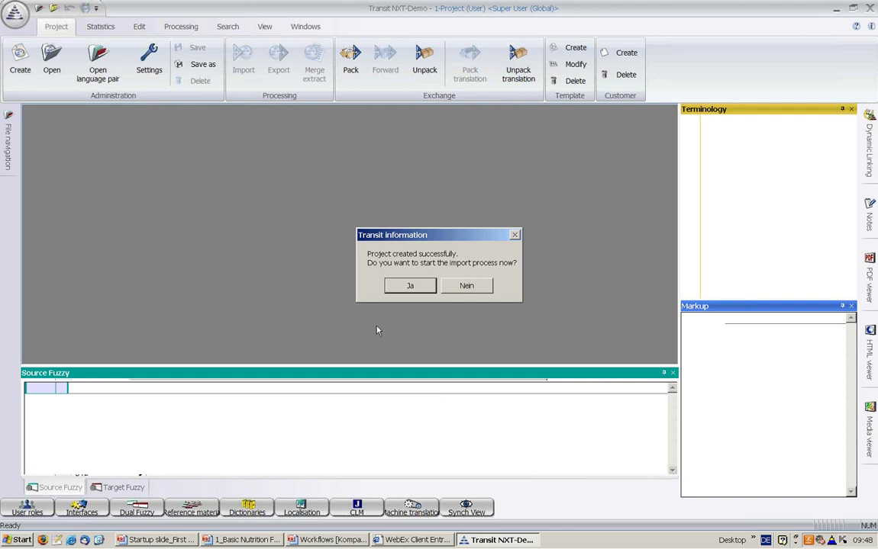
# Import the new project's files for German and close the import dialog once it completes
pyautogui.click(410, 287)
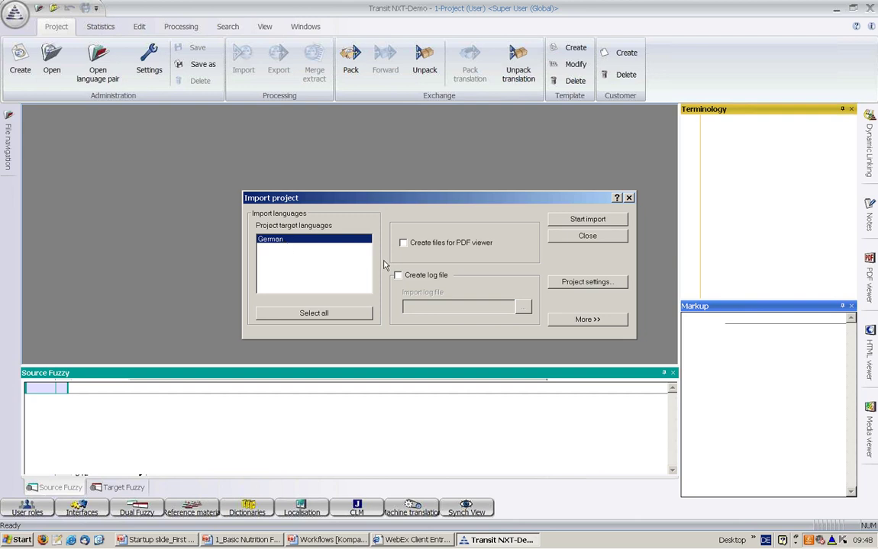
pyautogui.click(577, 222)
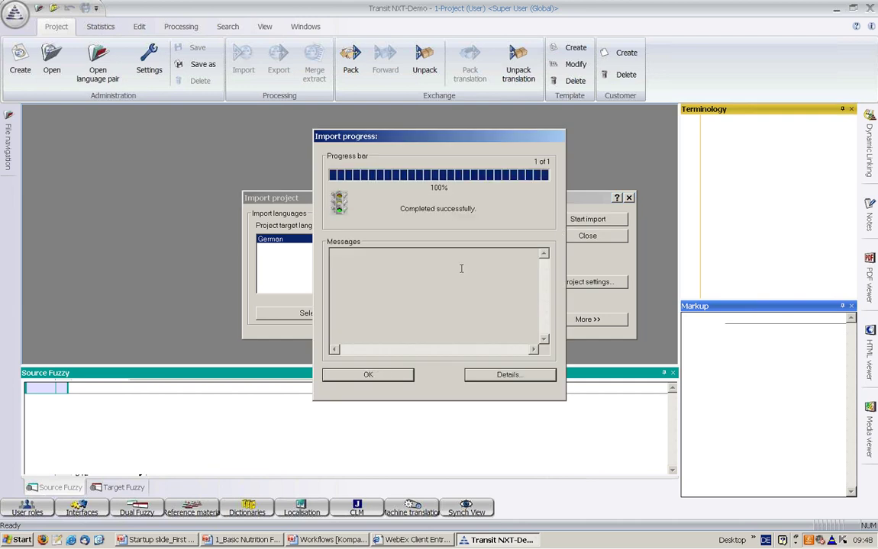
pyautogui.click(377, 380)
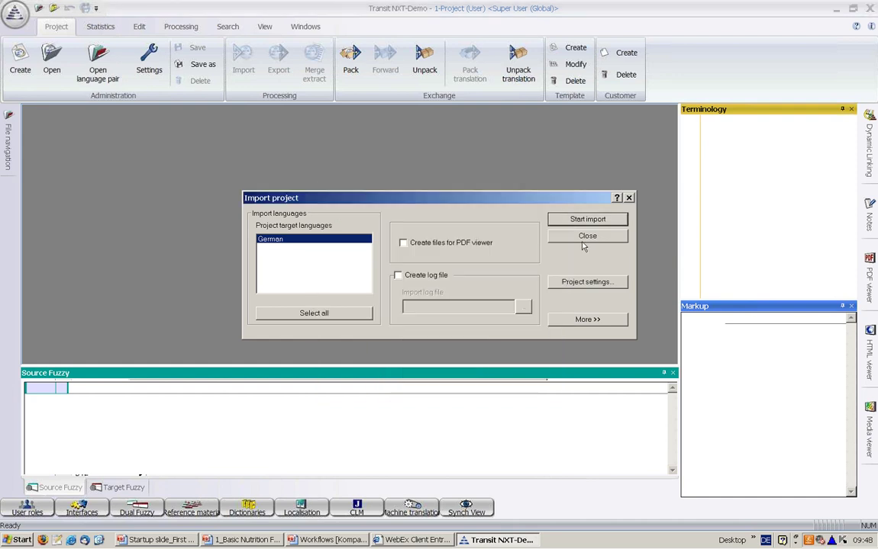
pyautogui.click(583, 242)
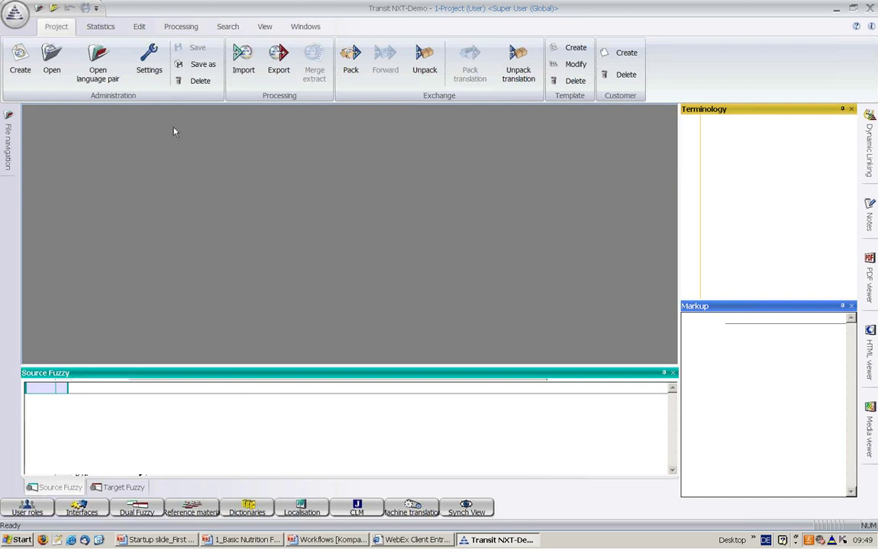
# Review the project's language, administration, file and folder settings, and close the project settings
pyautogui.click(148, 70)
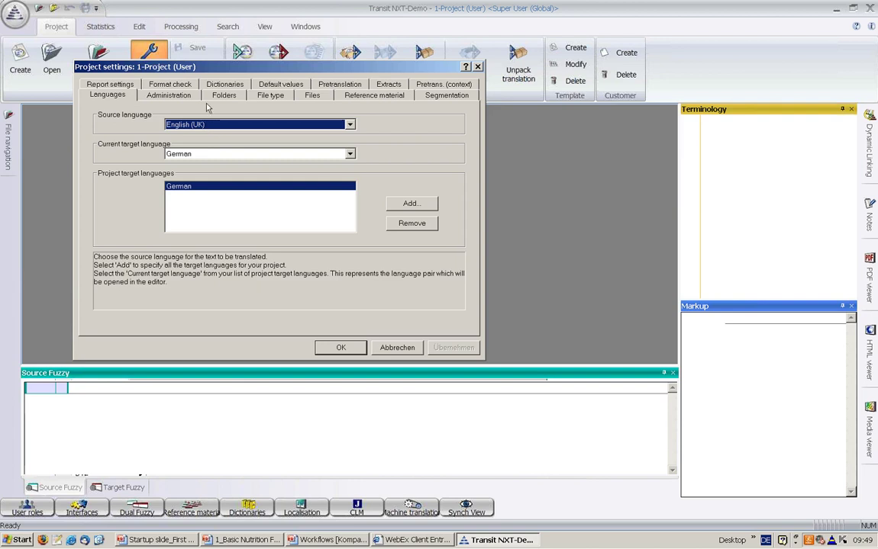
pyautogui.click(170, 94)
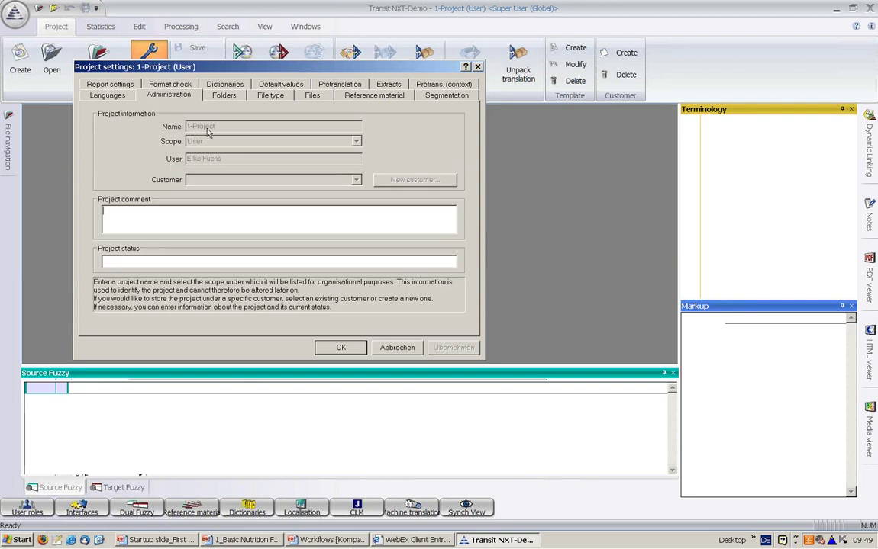
pyautogui.click(118, 92)
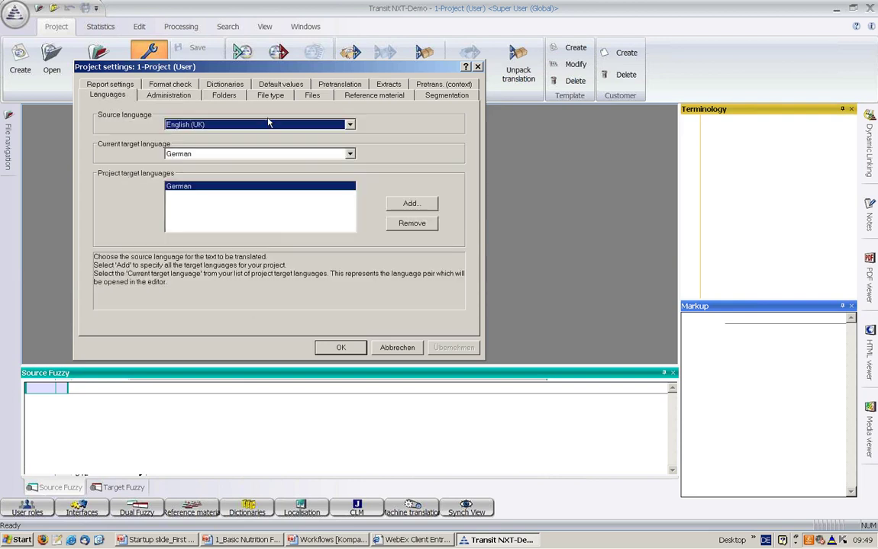
pyautogui.click(309, 96)
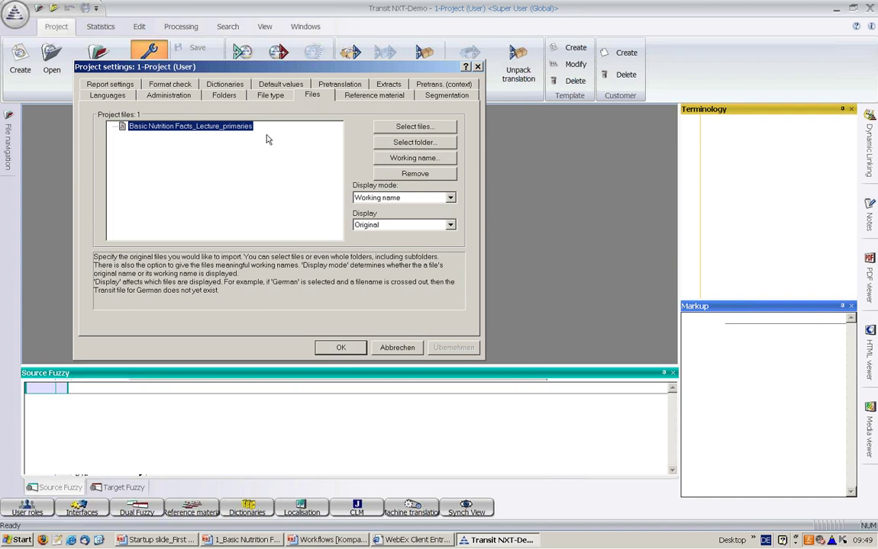
pyautogui.click(225, 95)
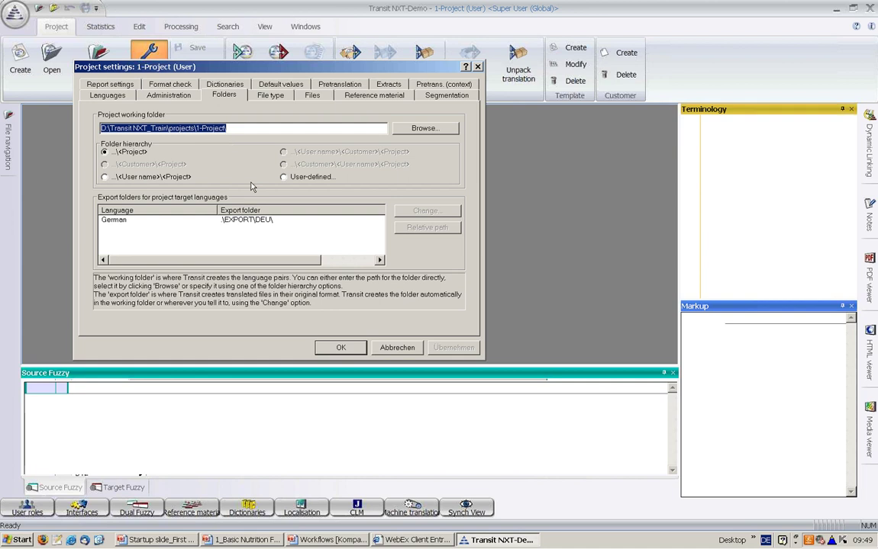
pyautogui.click(341, 348)
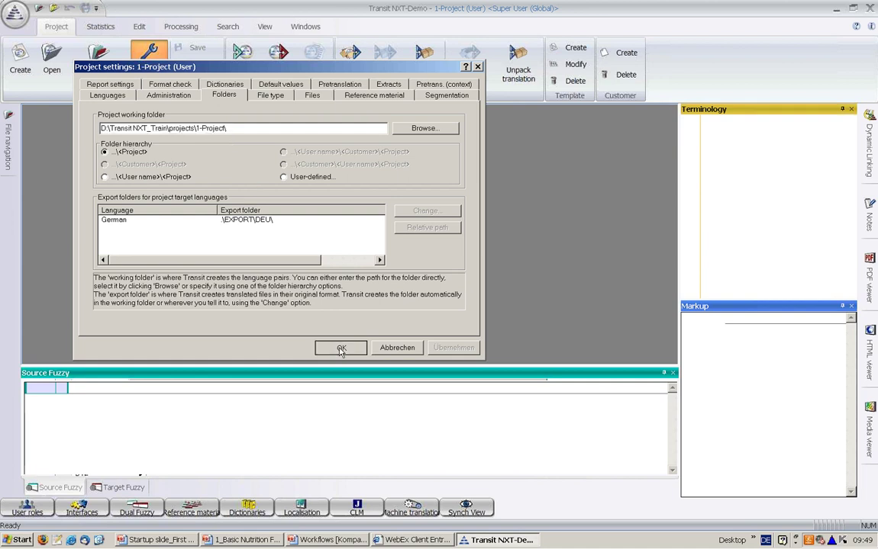
pyautogui.click(341, 349)
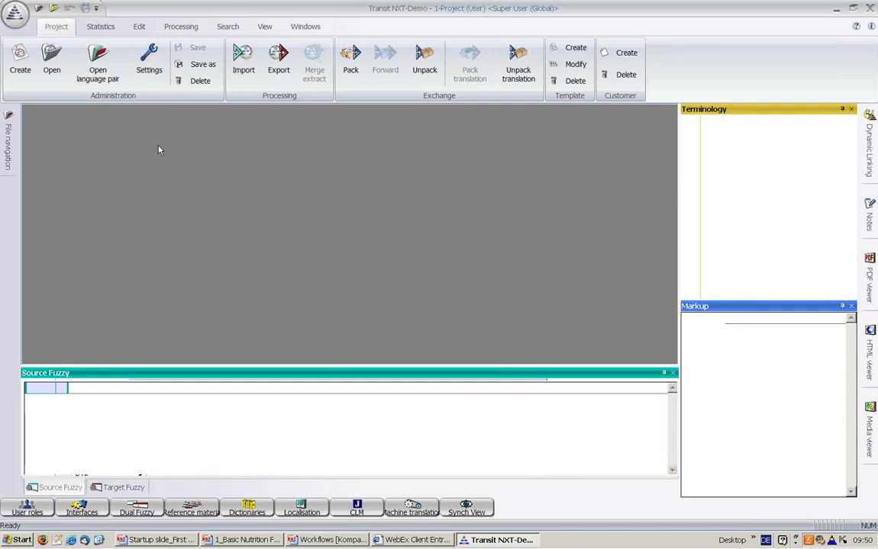
# Open the project's Basic Nutrition Facts_Lecture_primaries language pair in separate windows
pyautogui.click(103, 71)
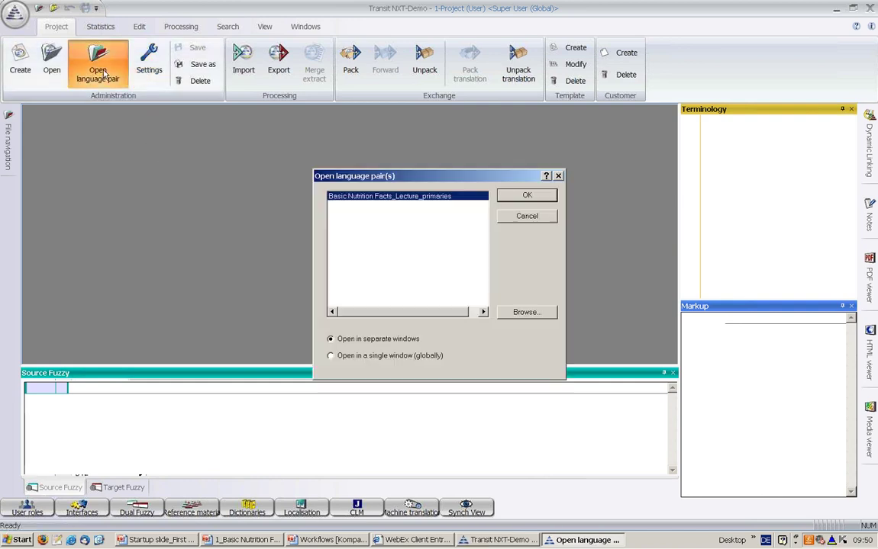
pyautogui.click(511, 199)
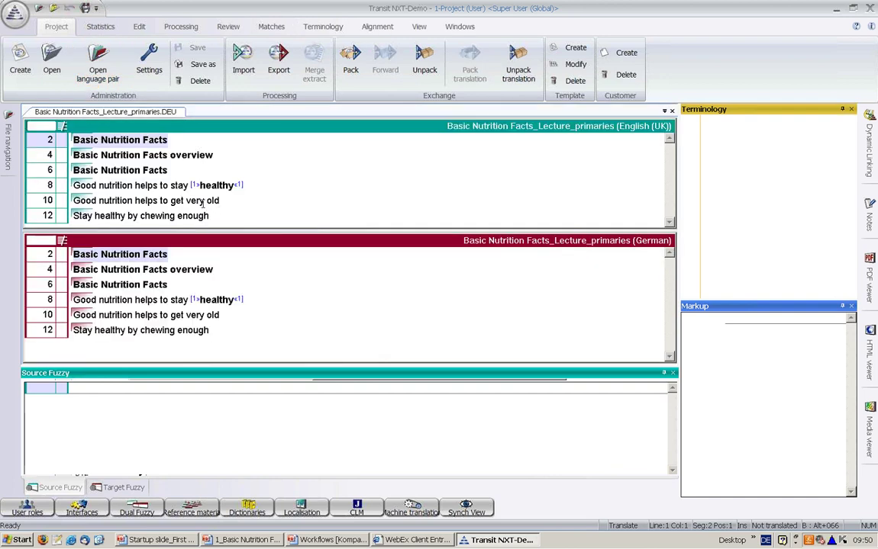
# Examine how the English source segments correspond to the German target segments, going through segments 2 to 12
pyautogui.click(190, 143)
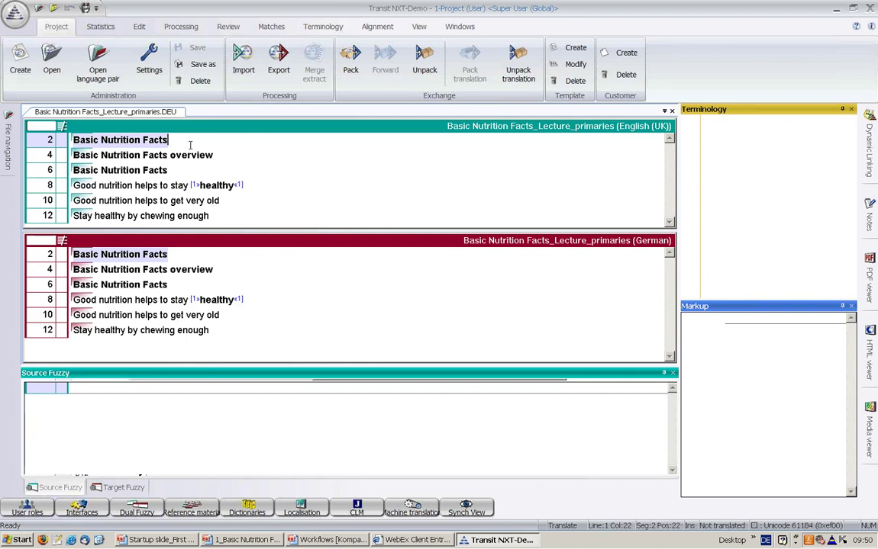
pyautogui.click(201, 269)
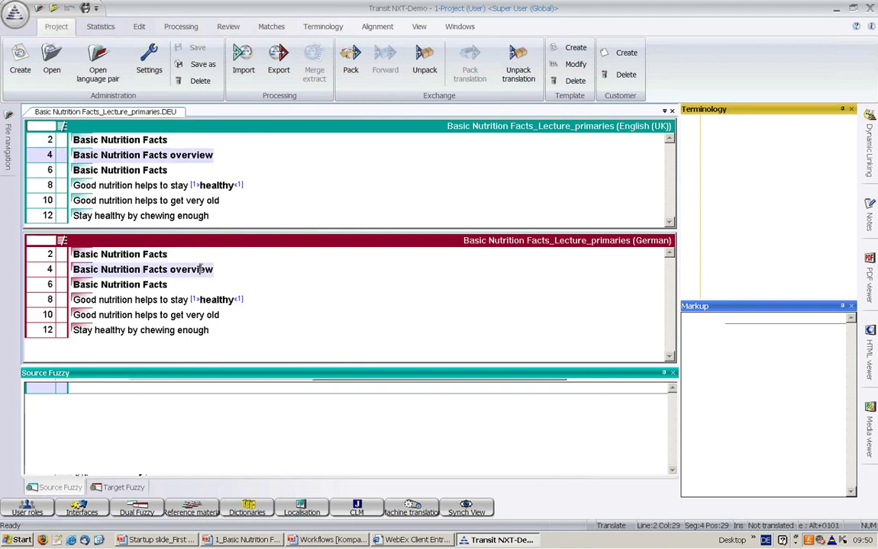
pyautogui.click(215, 154)
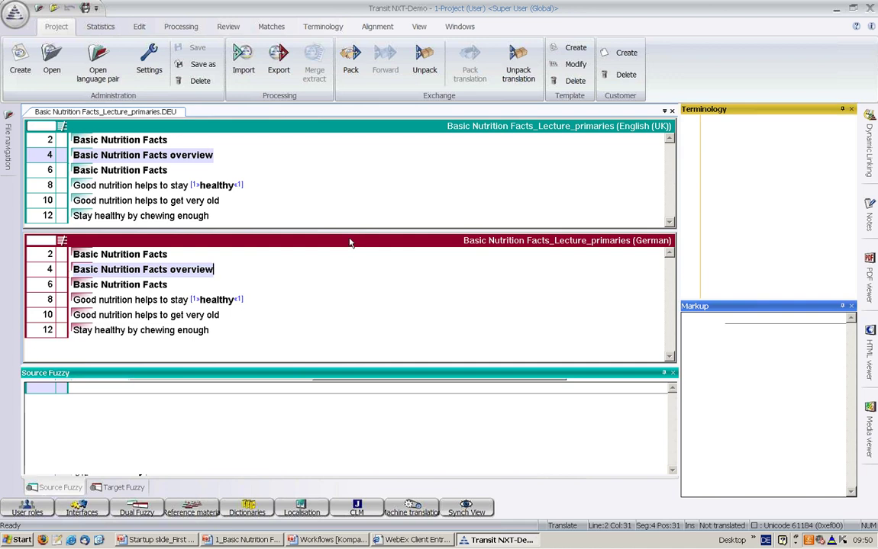
pyautogui.click(77, 254)
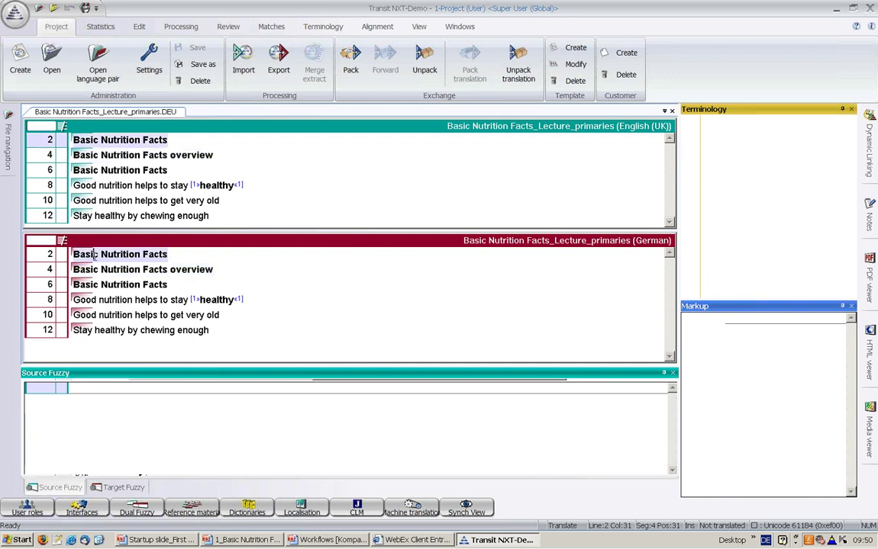
pyautogui.click(94, 284)
pyautogui.click(84, 299)
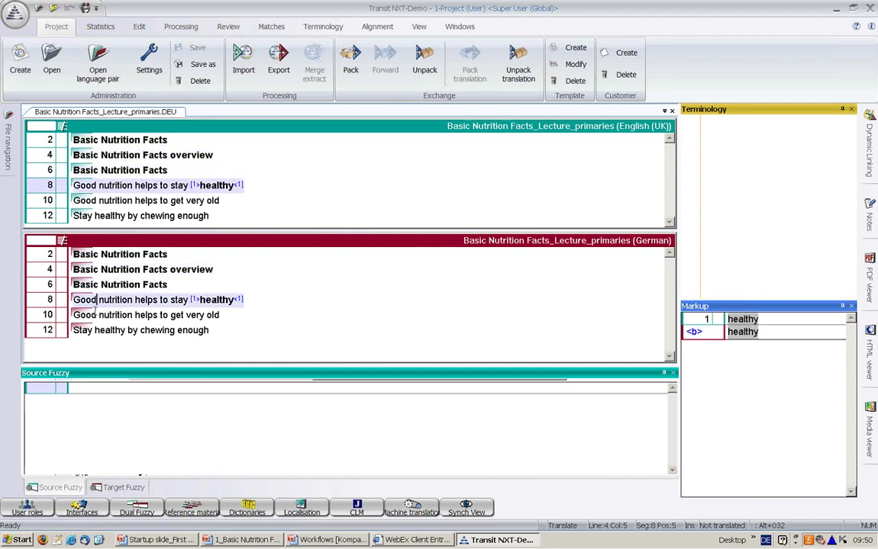
pyautogui.click(88, 315)
pyautogui.click(96, 330)
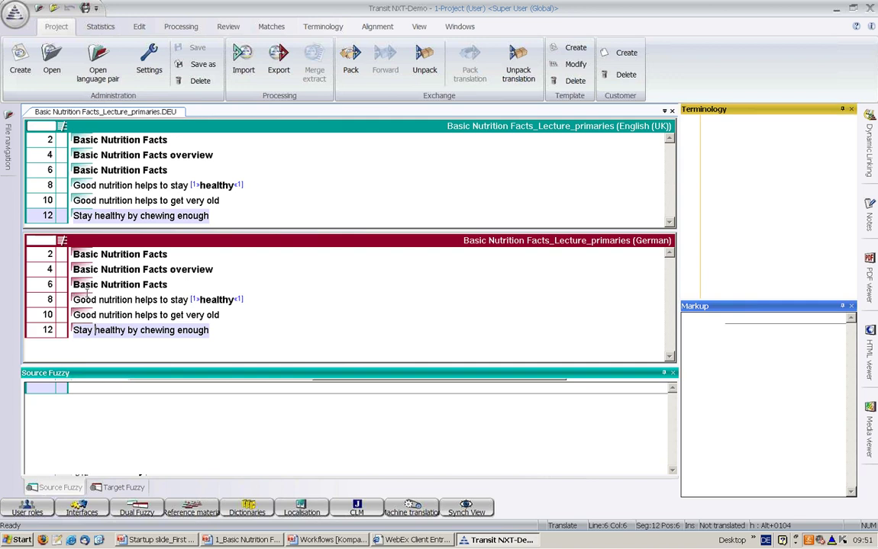
# Replace the English text of German segment 2 with "Ernährungsgrundlagen" and confirm the translation
pyautogui.hotkey('ctrl', 'Home')
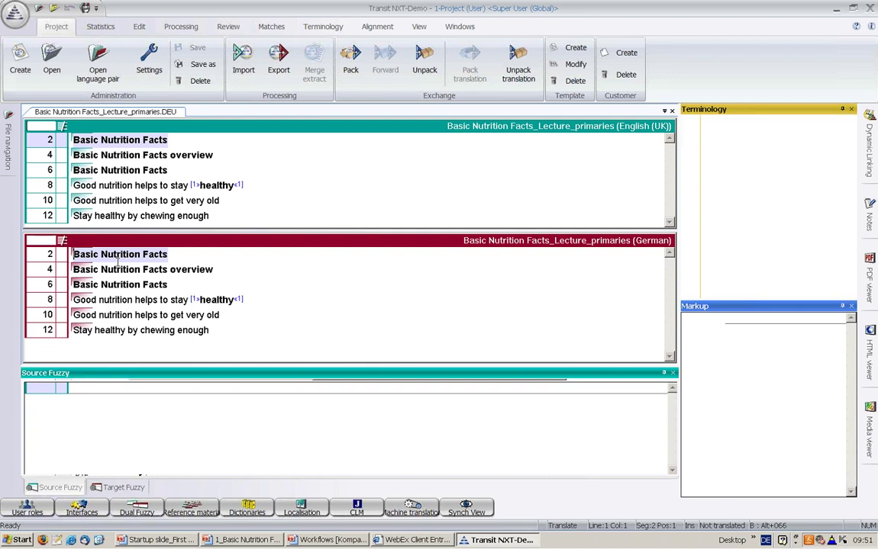
pyautogui.write('Ern')
pyautogui.write('ährungs')
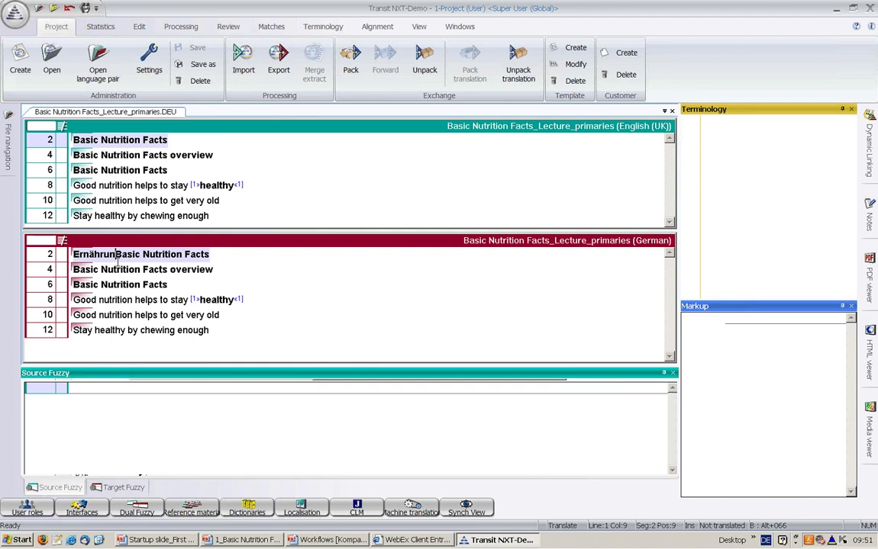
pyautogui.write('grundlagen')
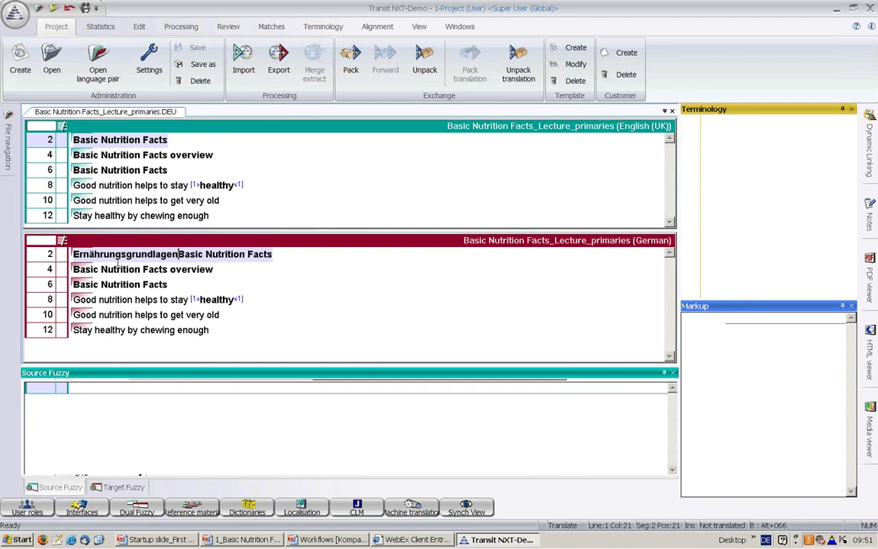
pyautogui.press('Delete')
pyautogui.press('Delete')
pyautogui.press('Delete')
pyautogui.press('Delete')
pyautogui.press('Delete')
pyautogui.press('Delete')
pyautogui.press('Delete')
pyautogui.press('Delete')
pyautogui.press('Delete')
pyautogui.press('Delete')
pyautogui.press('Delete')
pyautogui.press('Delete')
pyautogui.press('Delete')
pyautogui.press('Delete')
pyautogui.press('Delete')
pyautogui.press('Delete')
pyautogui.press('Delete')
pyautogui.press('Delete')
pyautogui.press('Delete')
pyautogui.press('Delete')
pyautogui.press('Delete')
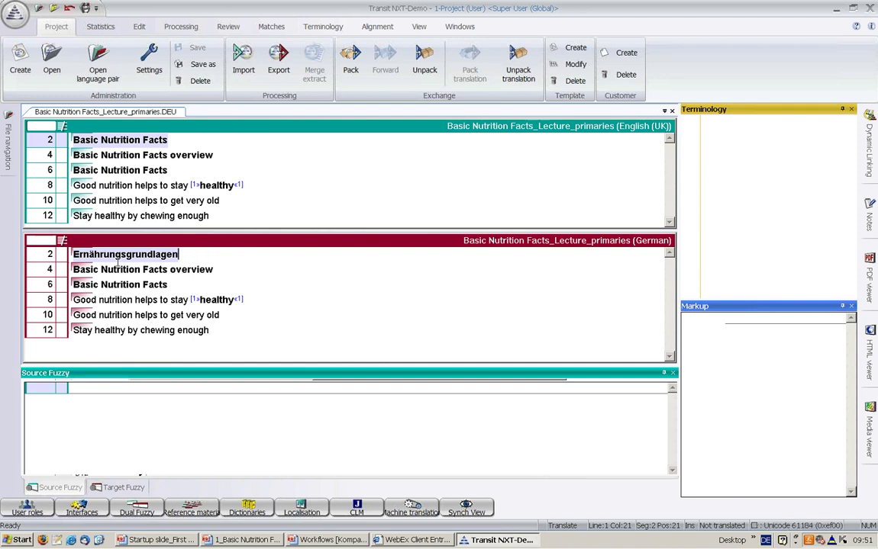
pyautogui.hotkey('ctrl', 'Return')
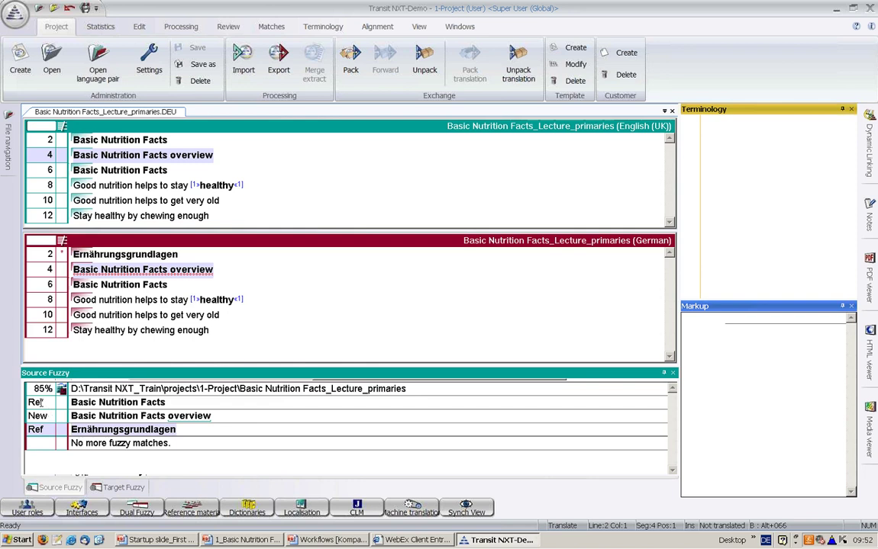
# Extend the fuzzy match to "Ernährungsgrundlagen Überblick", accept and confirm it for segment 4, and confirm the exact match in segment 6
pyautogui.click(139, 404)
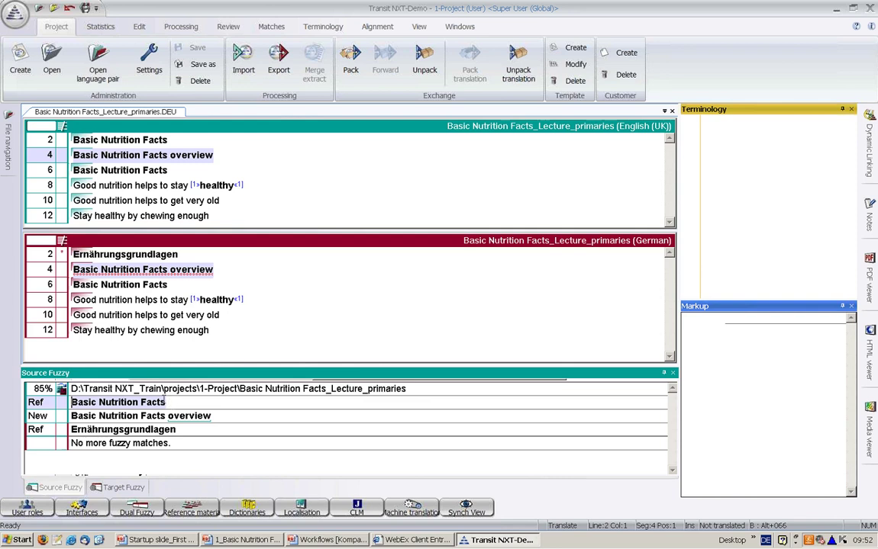
pyautogui.click(166, 416)
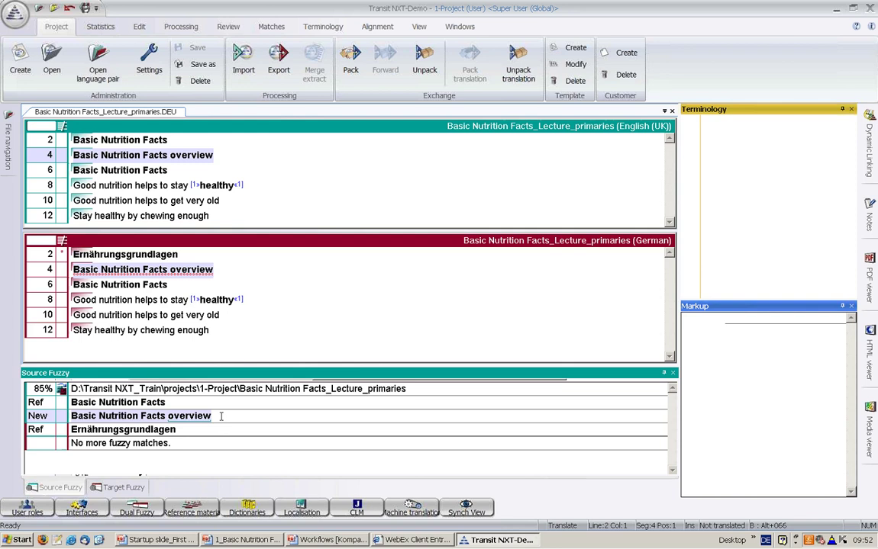
pyautogui.click(209, 426)
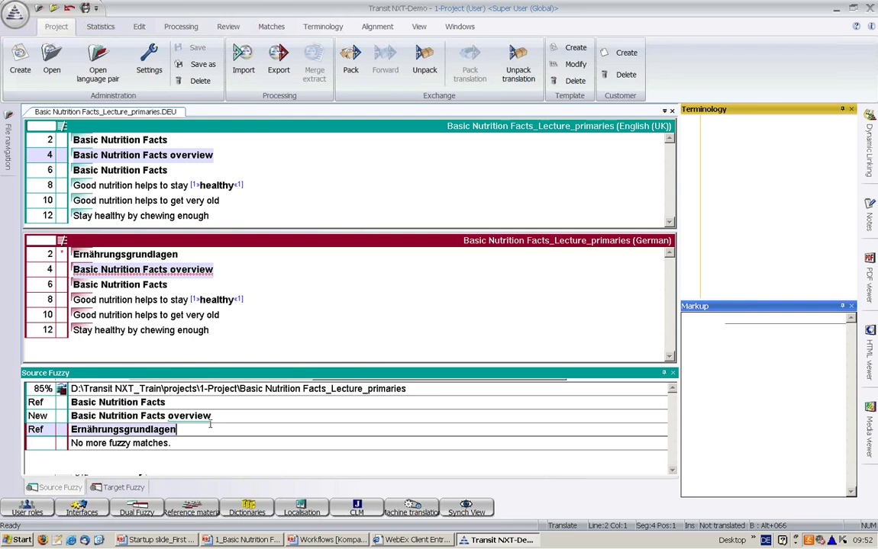
pyautogui.write('Überblick')
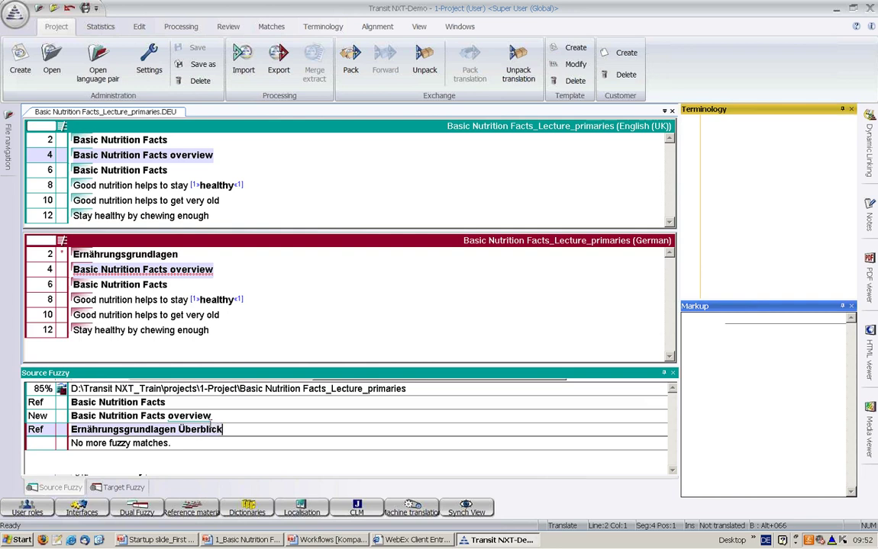
pyautogui.hotkey('ctrl', 'Return')
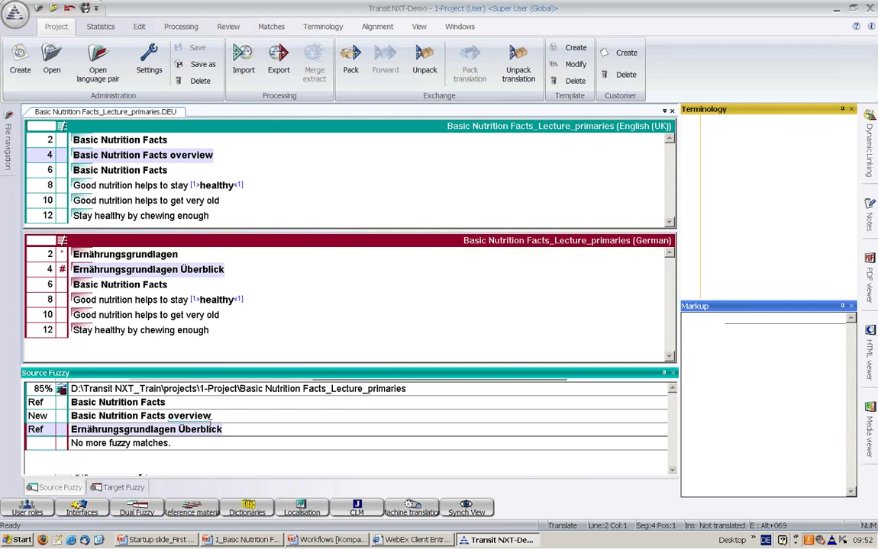
pyautogui.hotkey('ctrl', 'Return')
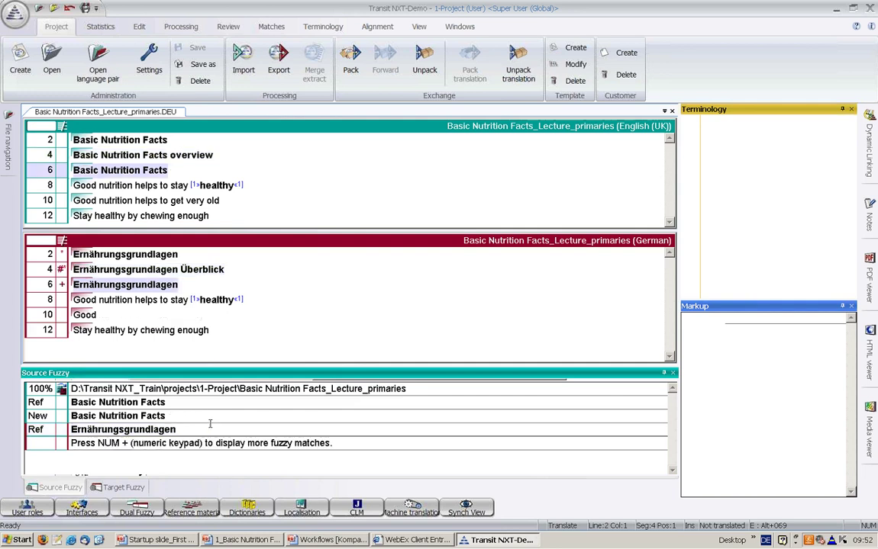
pyautogui.hotkey('ctrl', 'Return')
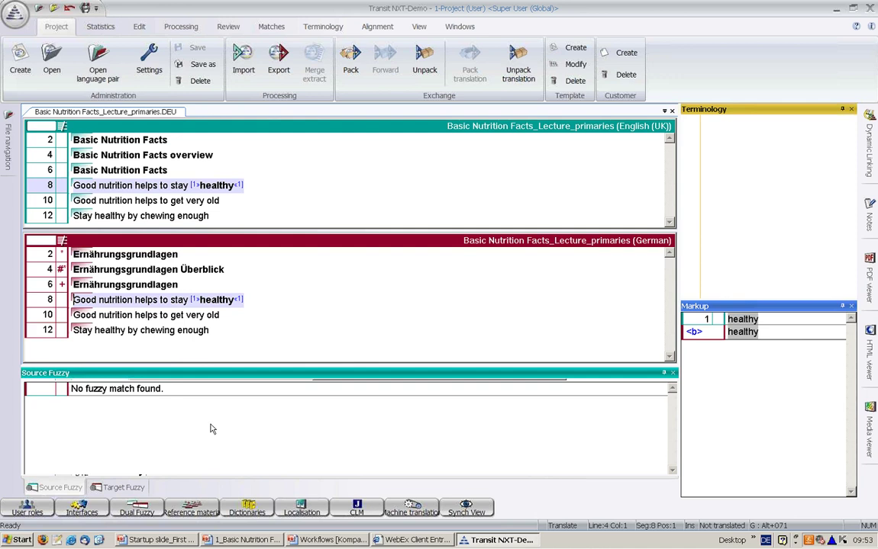
# Translate segment 8 as "Gute Ernährung hält uns gesund", with the bold markup around "gesund", and move on to segment 10
pyautogui.write('Gute ')
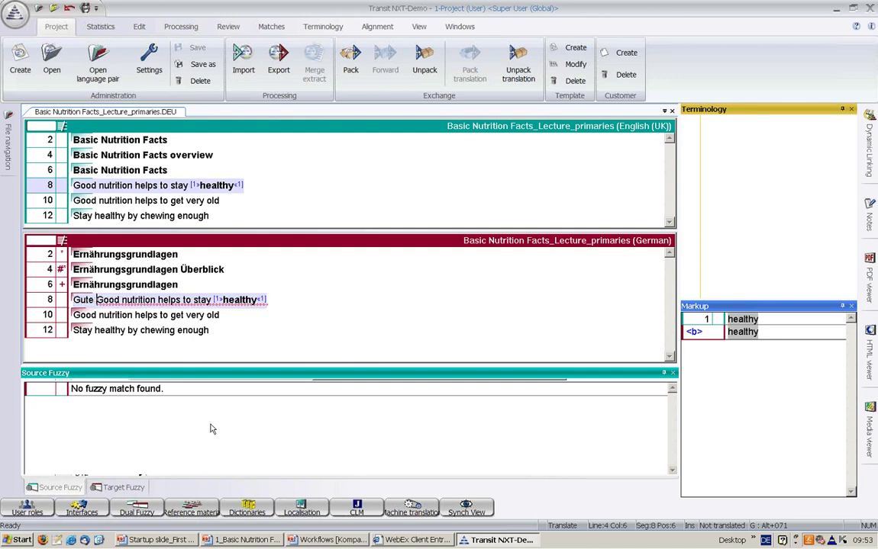
pyautogui.write('Ern')
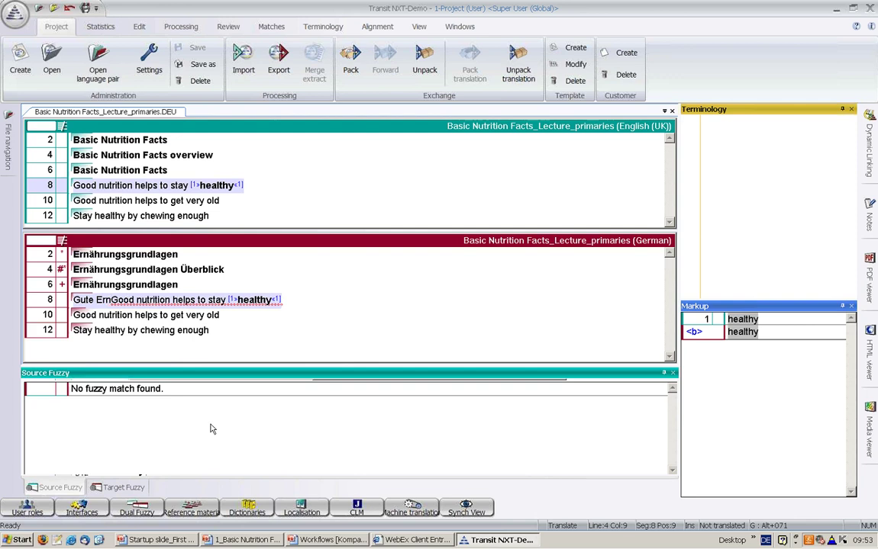
pyautogui.write('ährung h')
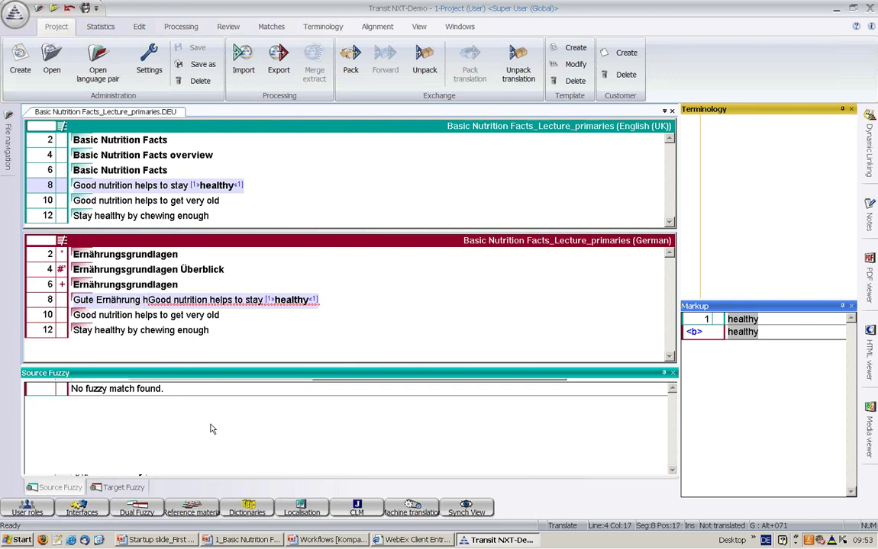
pyautogui.write('ält uns')
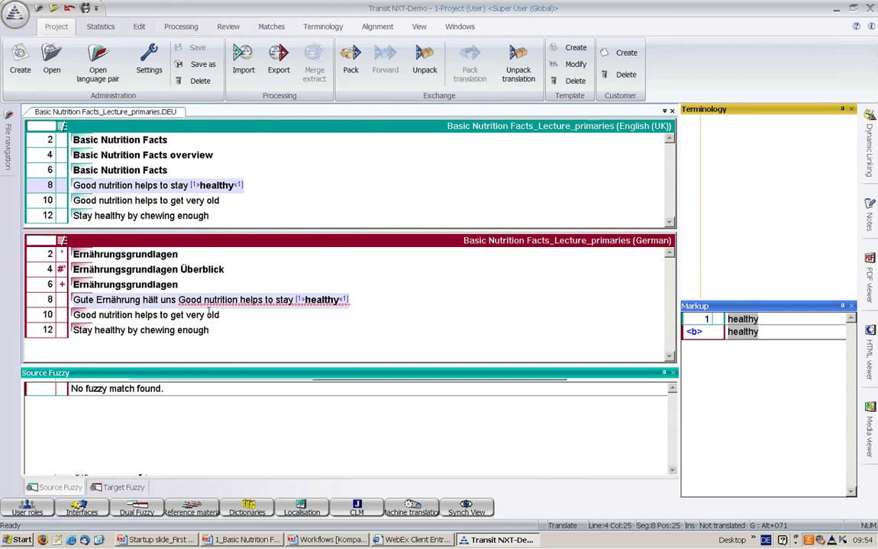
pyautogui.write('gesund<1]')
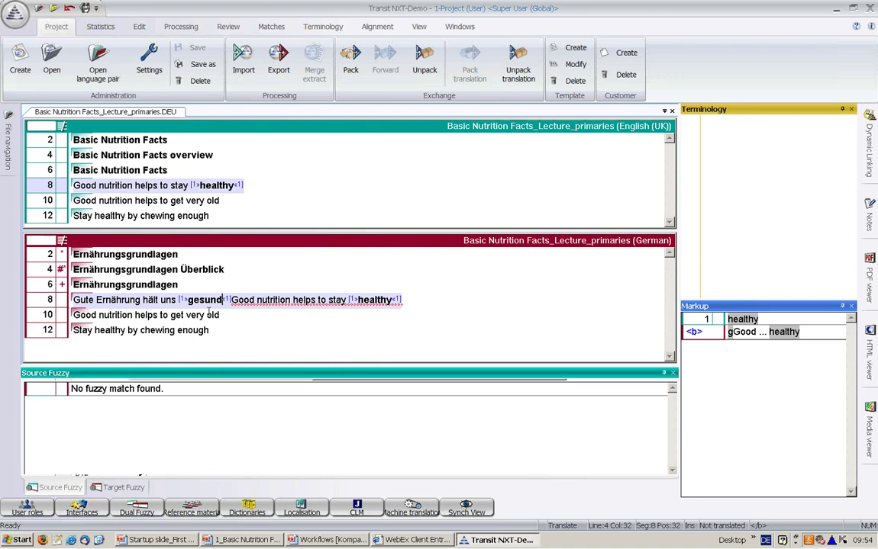
pyautogui.press('Right')
pyautogui.click(212, 316)
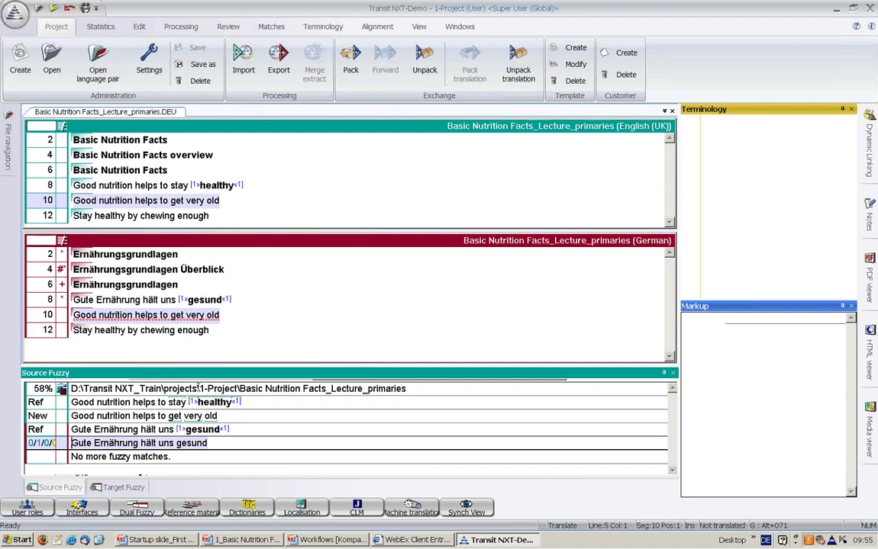
# Compare the fuzzy match with segment 10, change its proposed translation to "Gute Ernährung hält uns jung", and accept and confirm it
pyautogui.click(230, 389)
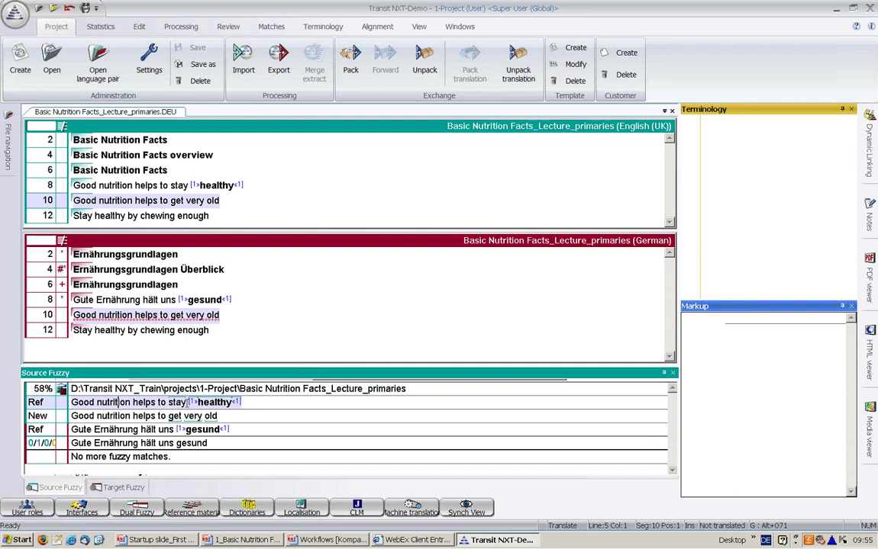
pyautogui.click(155, 416)
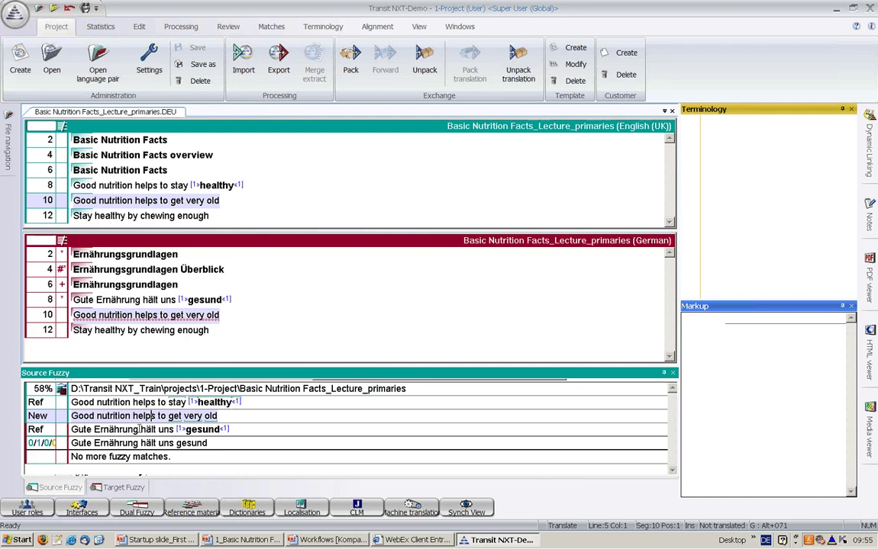
pyautogui.click(155, 430)
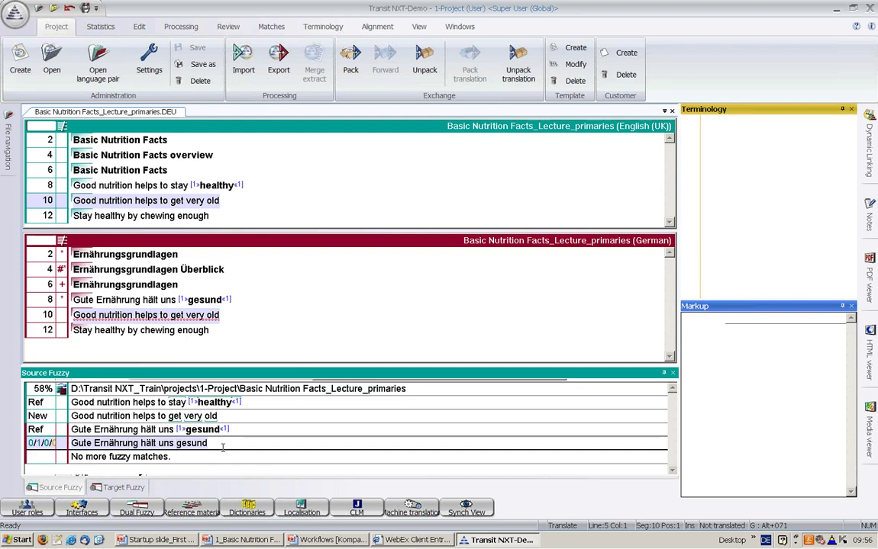
pyautogui.write('jung')
pyautogui.press('Delete')
pyautogui.press('Delete')
pyautogui.press('Delete')
pyautogui.press('Delete')
pyautogui.press('Delete')
pyautogui.press('Delete')
pyautogui.press('ctrl+shift+Insert')
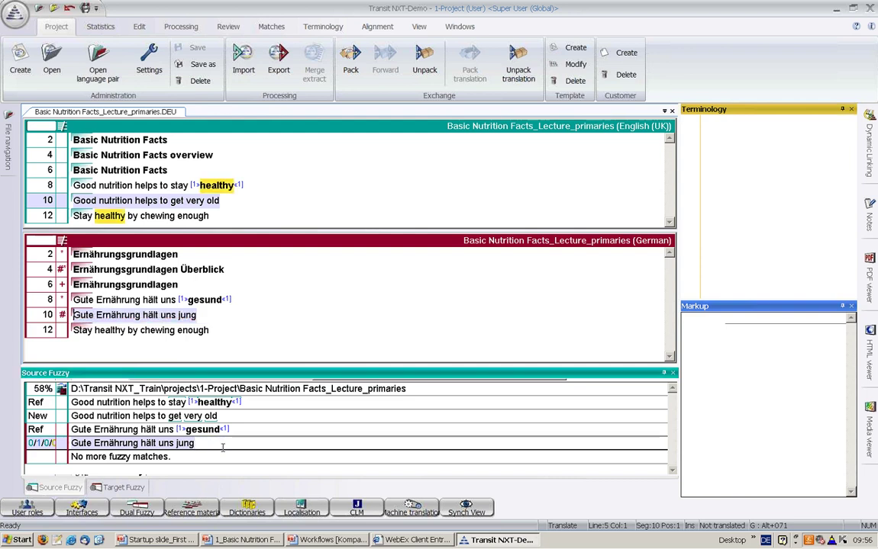
pyautogui.press('alt+KP_Add')
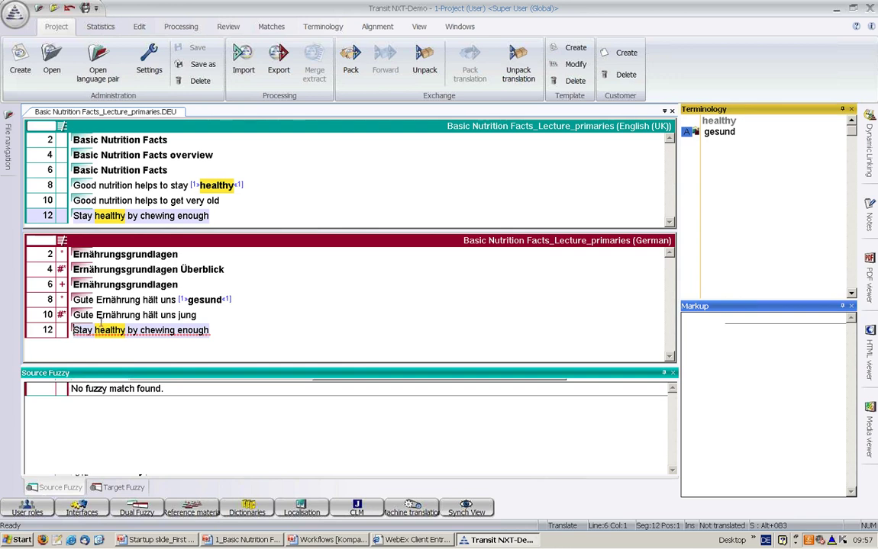
# Replace the English text of German segment 12 with "Bleiben gesund - kauen Sie genug" and confirm the translation
pyautogui.write('Bleiben')
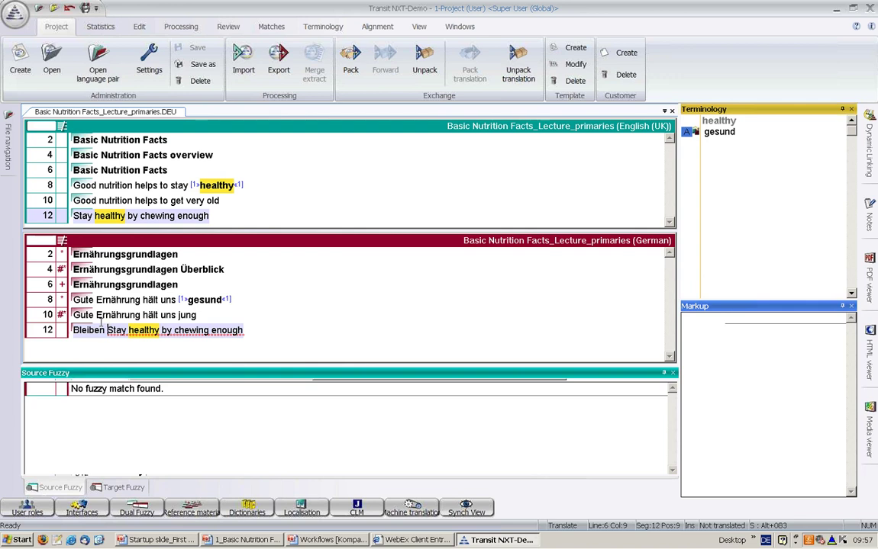
pyautogui.write('gesund')
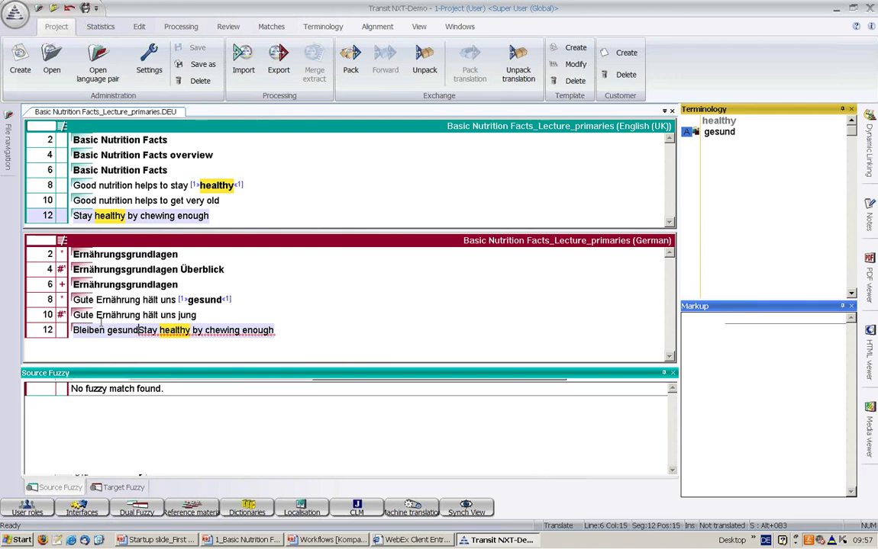
pyautogui.write(' - kaue')
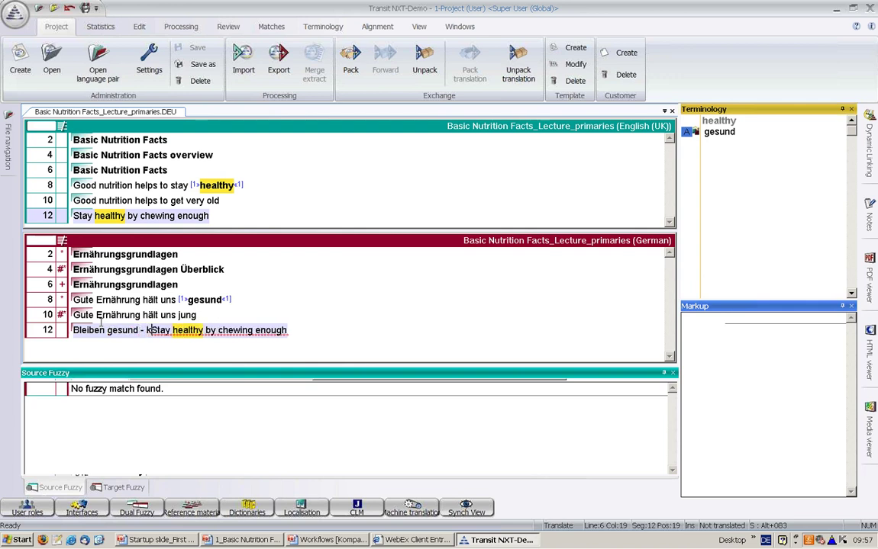
pyautogui.write('n Sie genug')
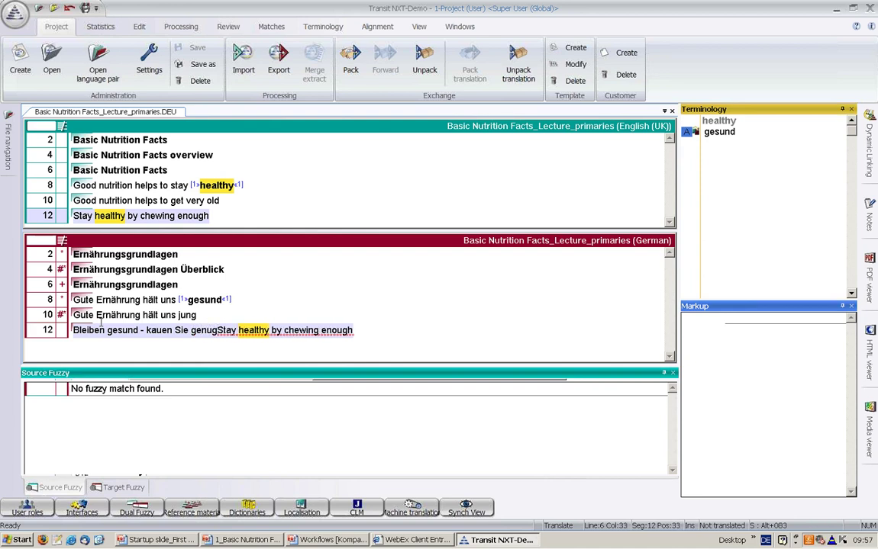
pyautogui.write('.')
pyautogui.press('BackSpace')
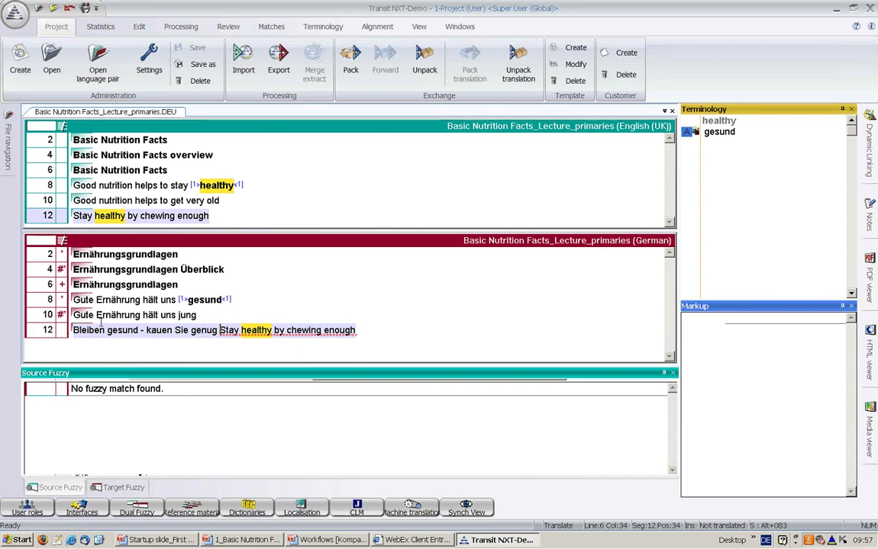
pyautogui.press('BackSpace')
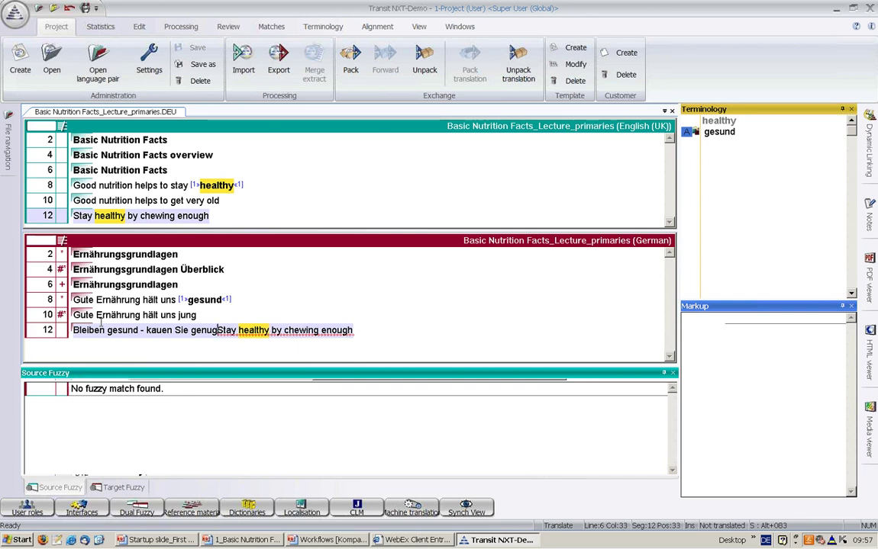
pyautogui.hotkey('shift', 'End')
pyautogui.press('Delete')
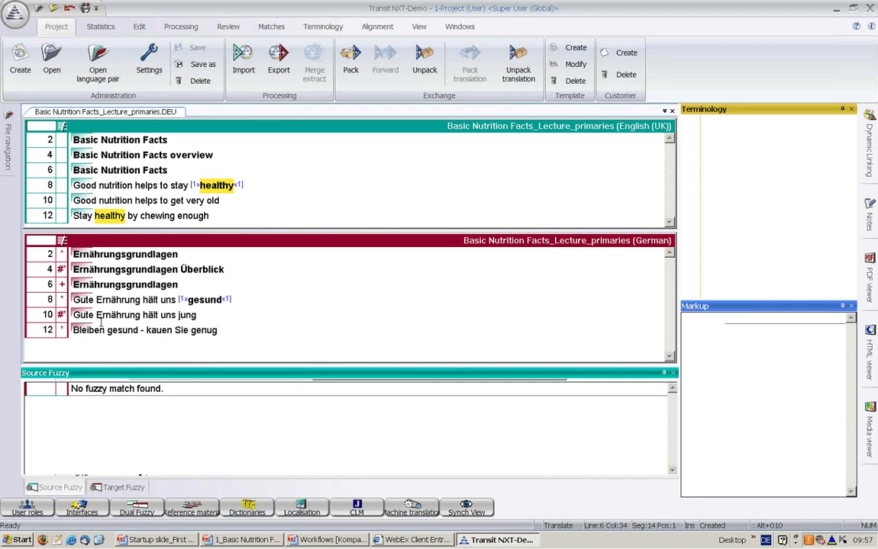
# Save the translated language pair and return to German segment 2
pyautogui.click(14, 16)
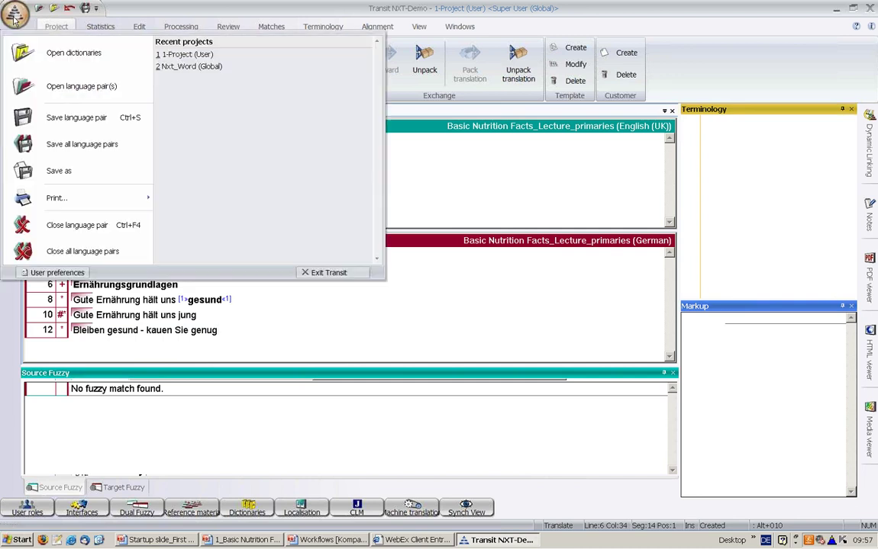
pyautogui.click(63, 119)
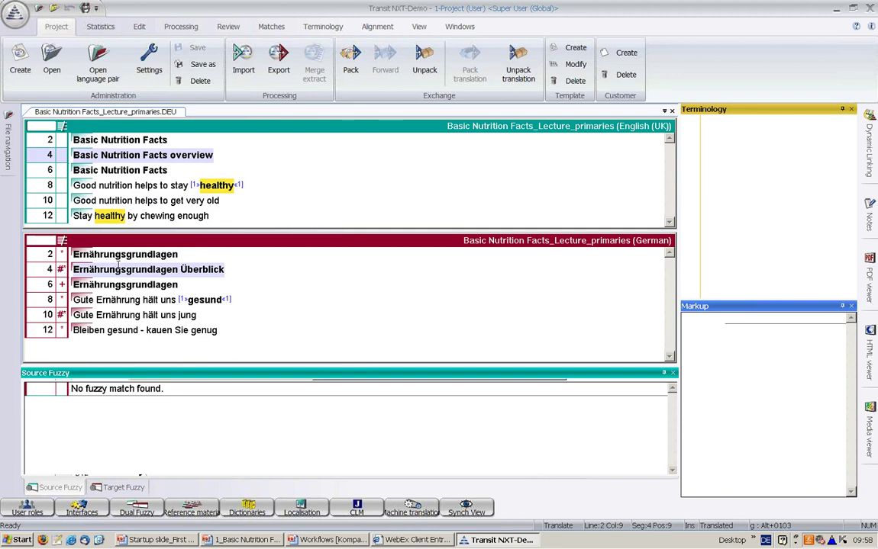
pyautogui.click(119, 254)
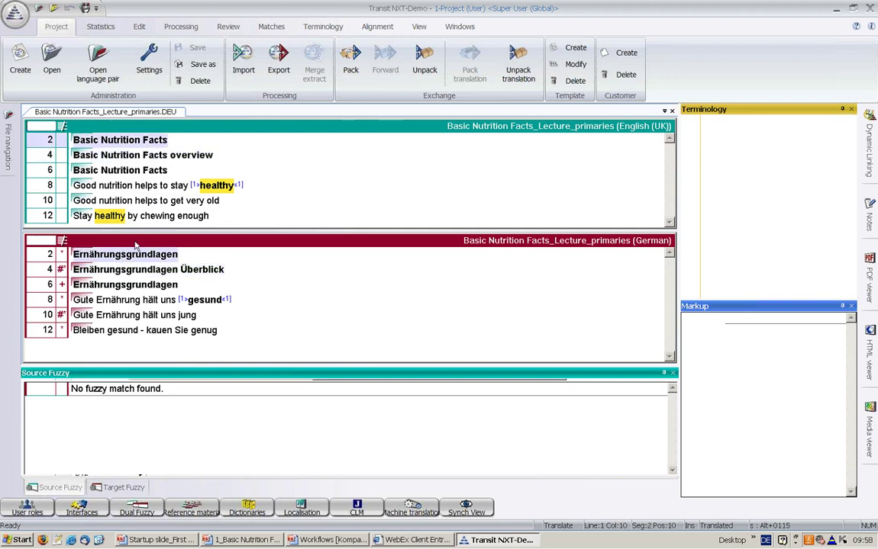
# Check which dictionaries and reference files the spellcheck is based on, and spellcheck the whole file, continuing from the document's beginning
pyautogui.click(229, 30)
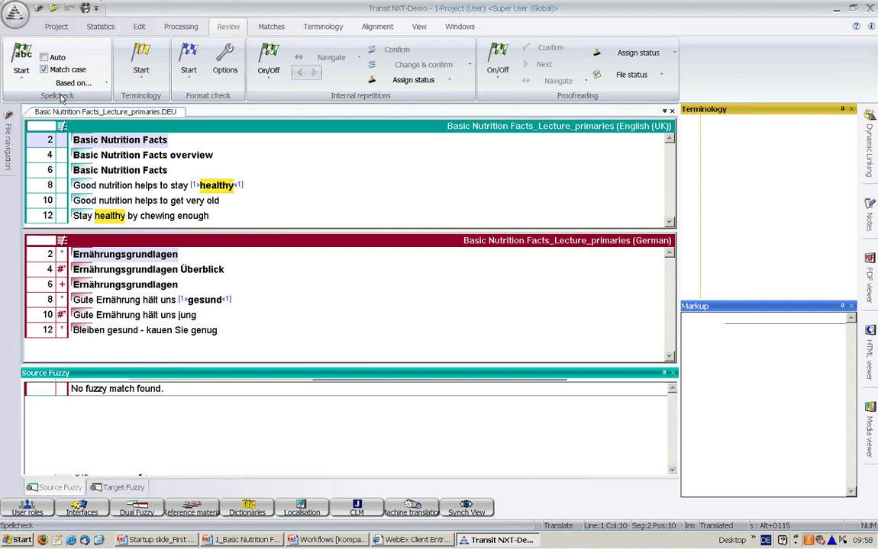
pyautogui.click(105, 84)
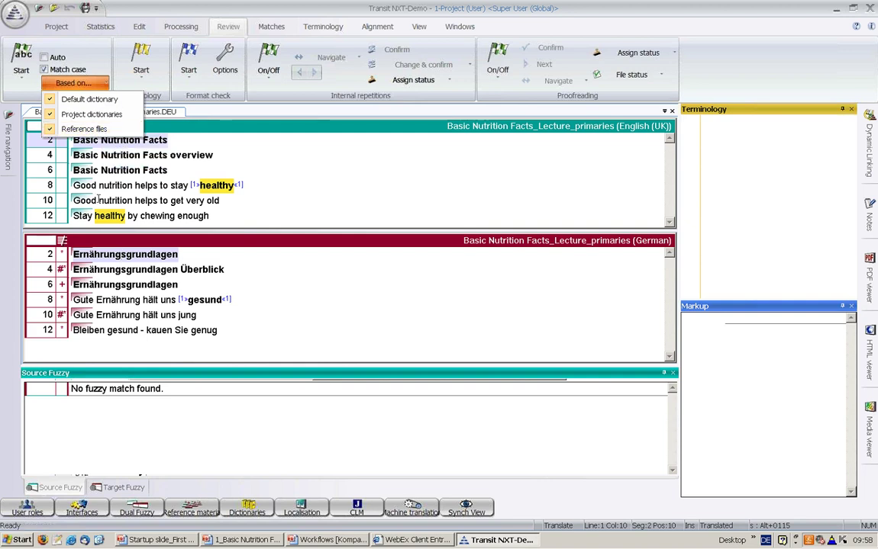
pyautogui.click(100, 254)
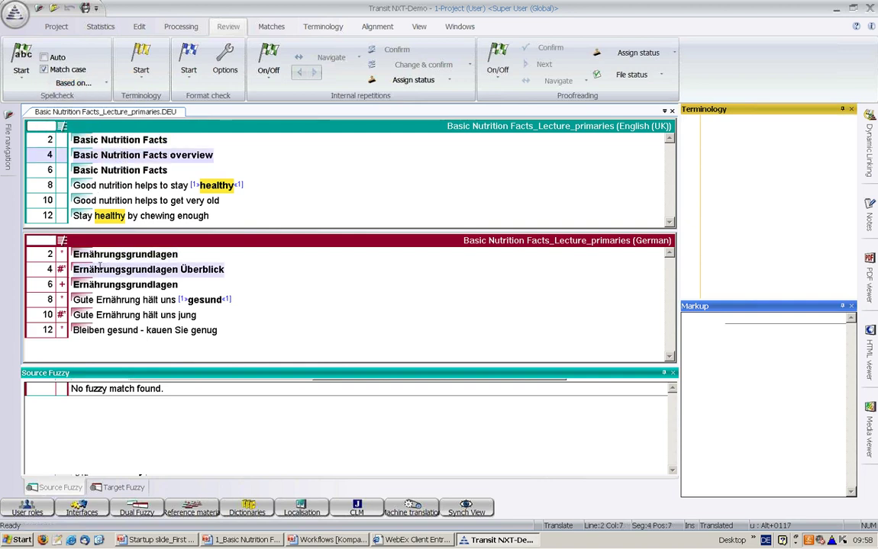
pyautogui.click(22, 77)
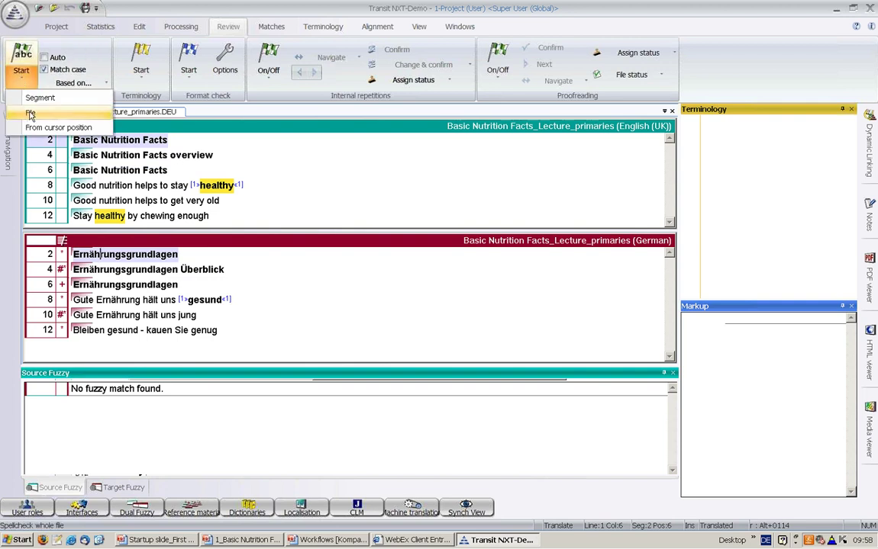
pyautogui.click(31, 113)
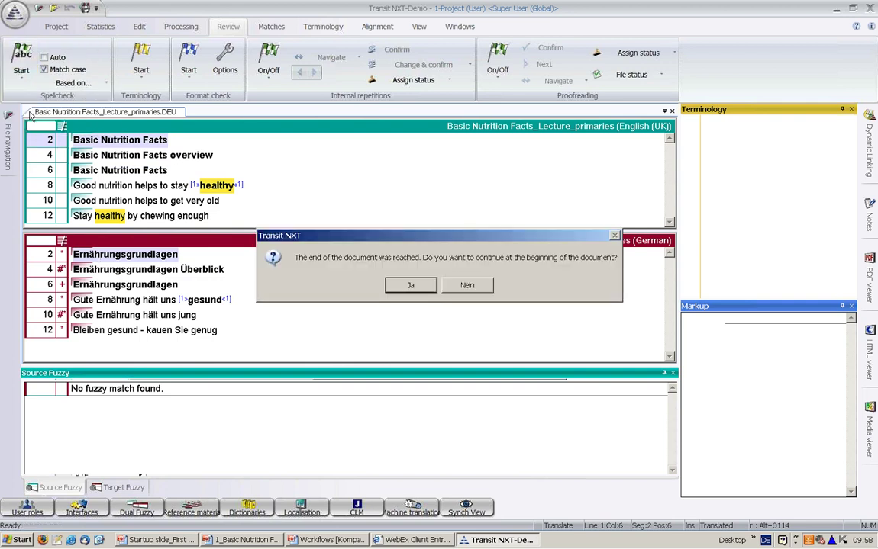
pyautogui.click(411, 287)
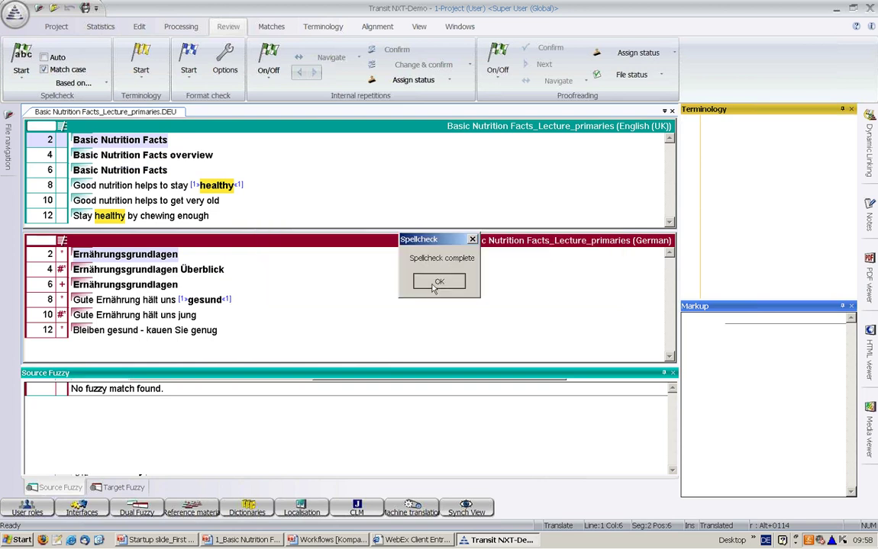
pyautogui.click(434, 285)
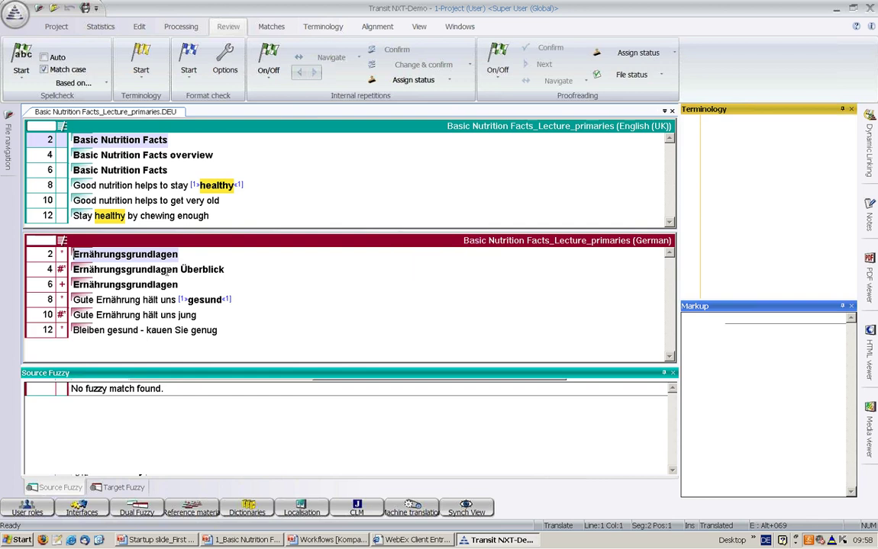
pyautogui.click(168, 270)
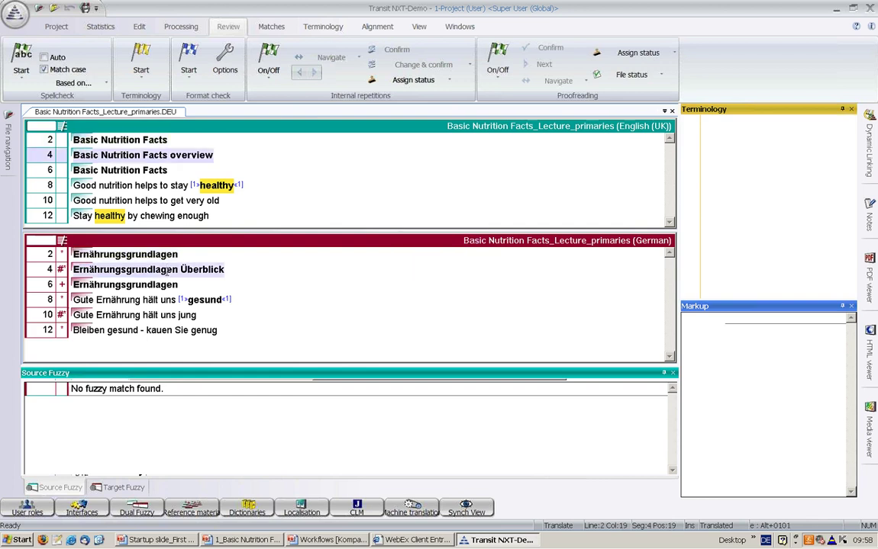
# Run a format check on the whole file with the Markups and Length check options enabled
pyautogui.click(226, 73)
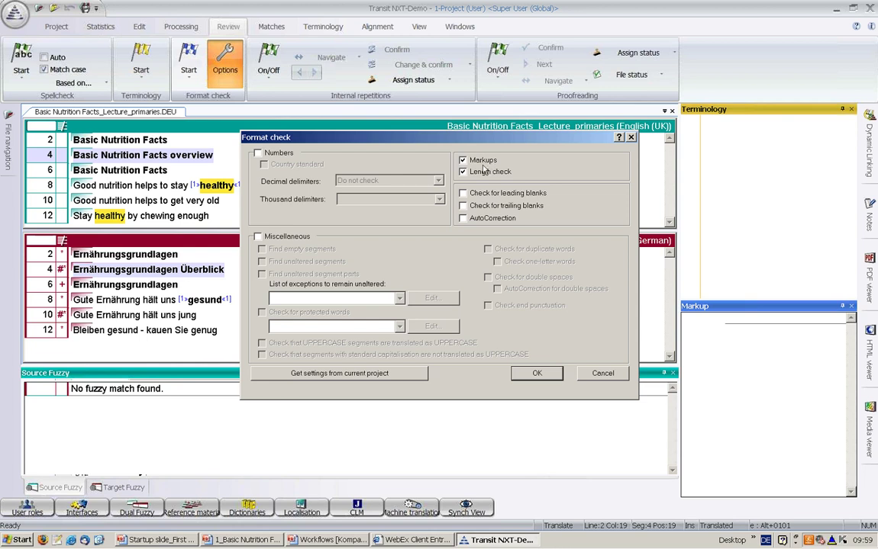
pyautogui.click(537, 374)
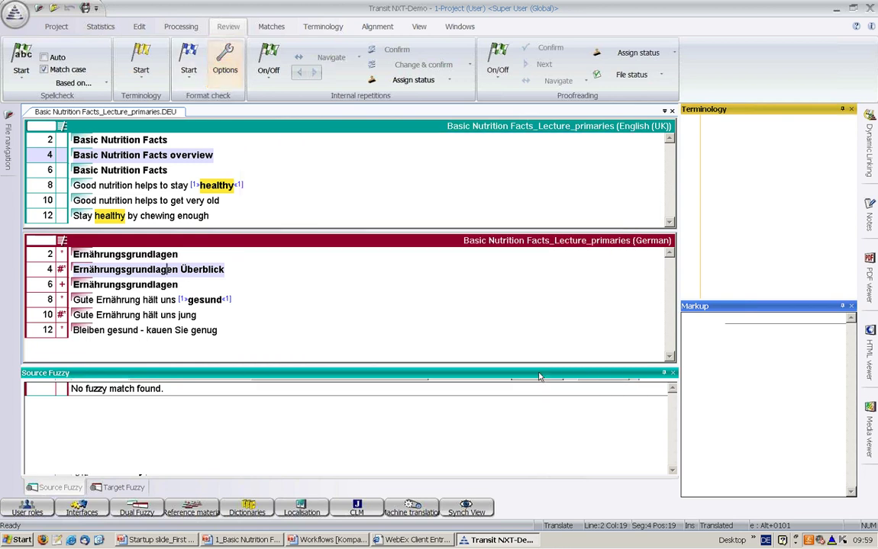
pyautogui.click(191, 80)
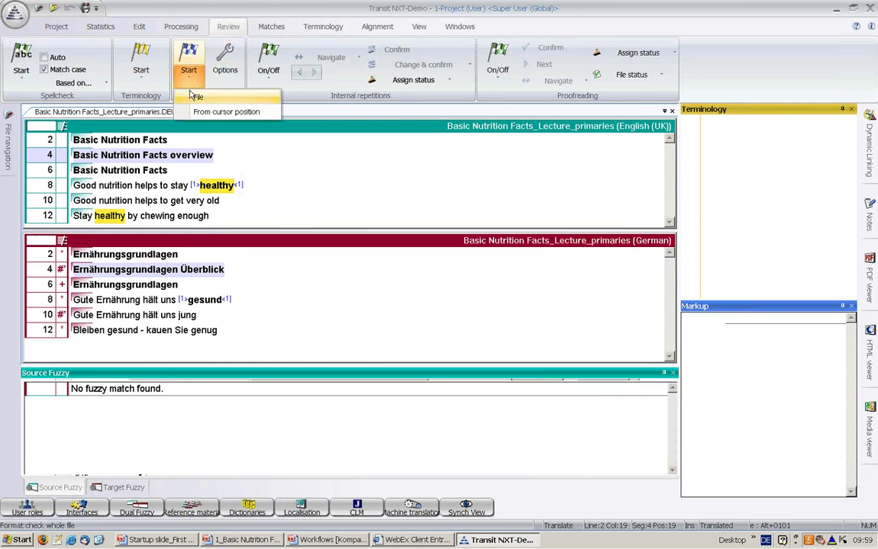
pyautogui.click(191, 93)
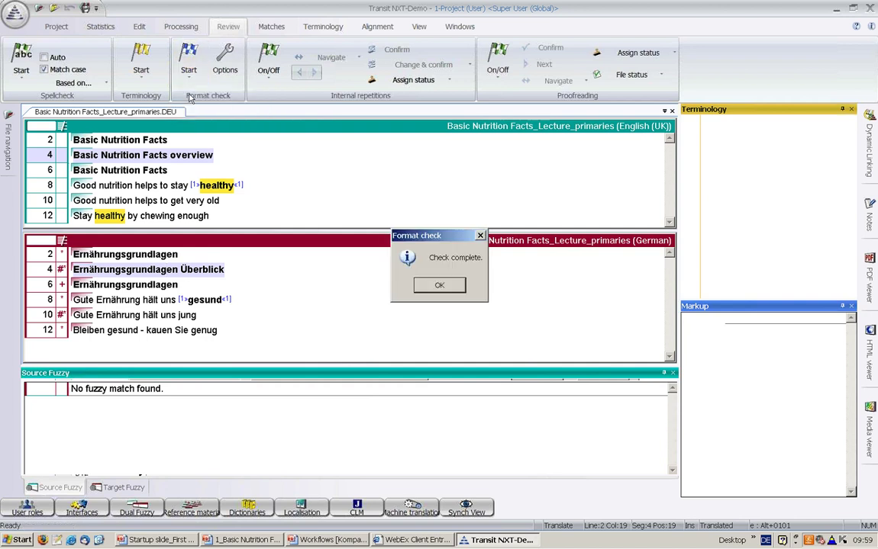
pyautogui.click(439, 285)
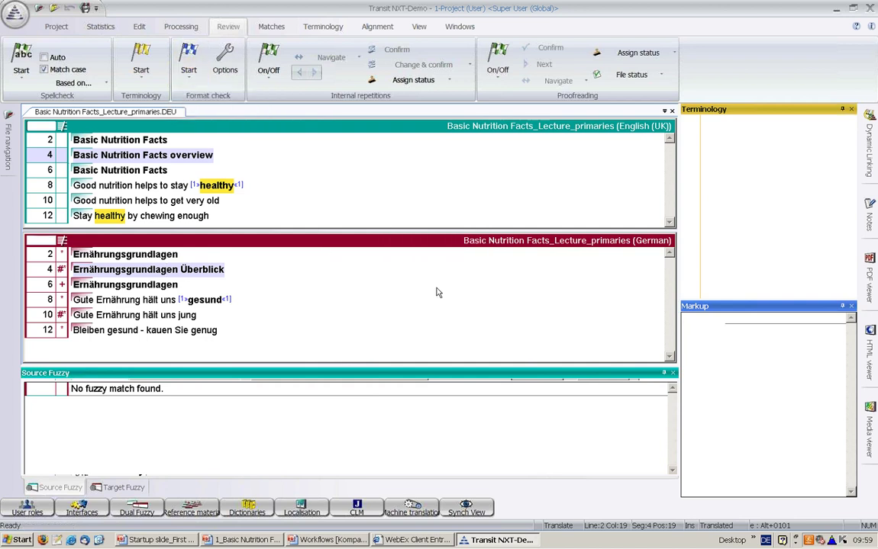
pyautogui.click(191, 270)
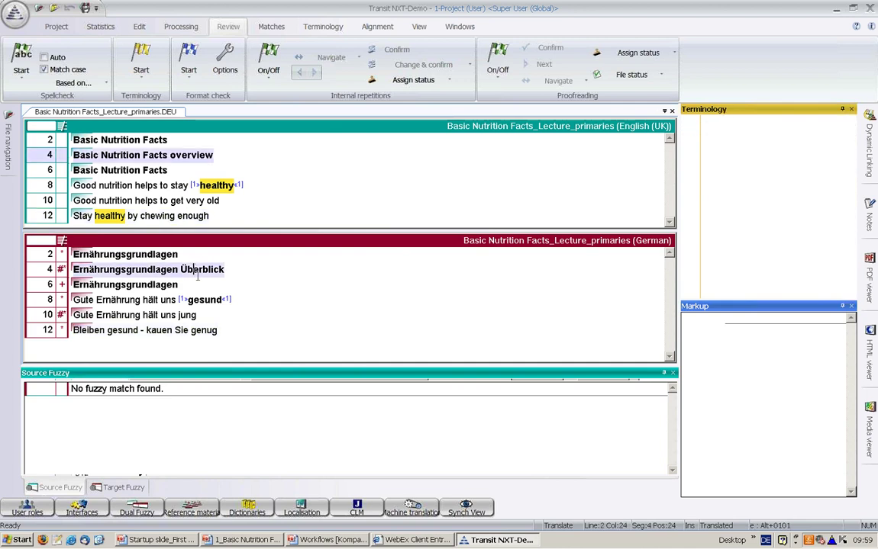
# Save the language pair again and export the project for the German target language
pyautogui.click(15, 13)
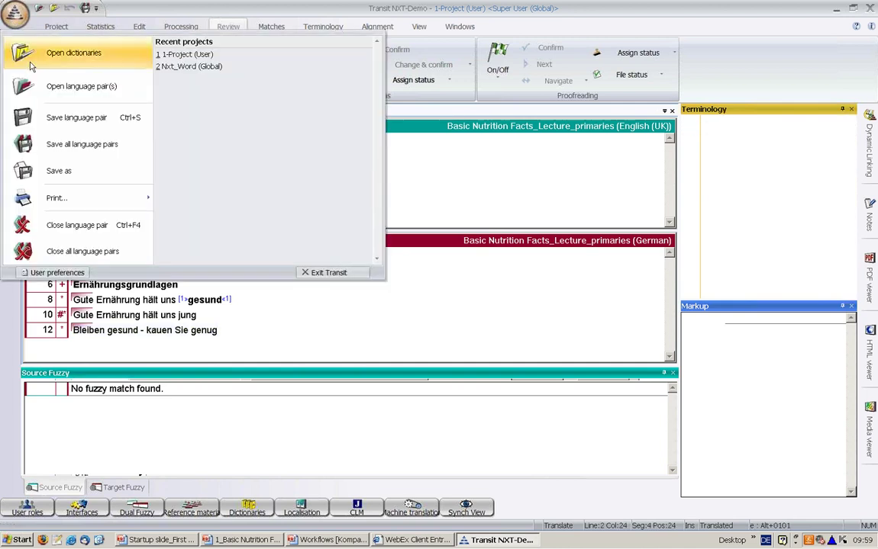
pyautogui.click(60, 121)
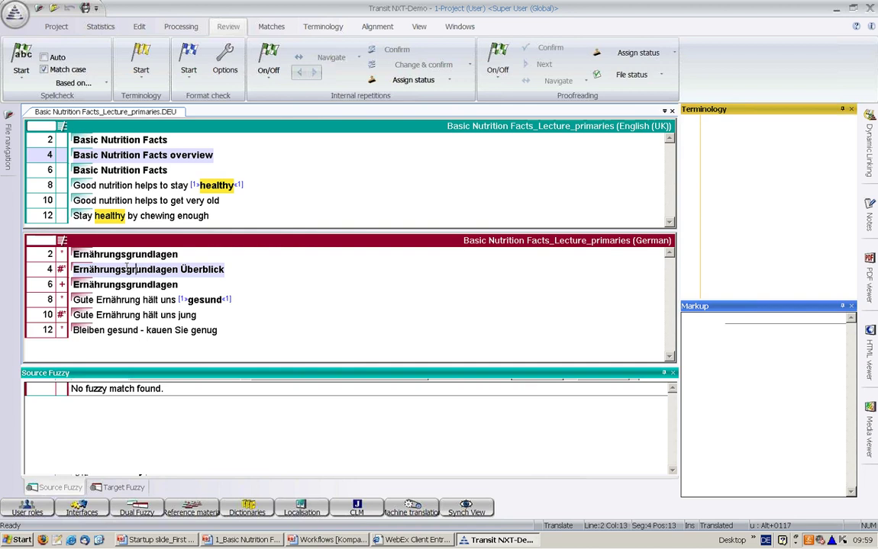
pyautogui.click(59, 27)
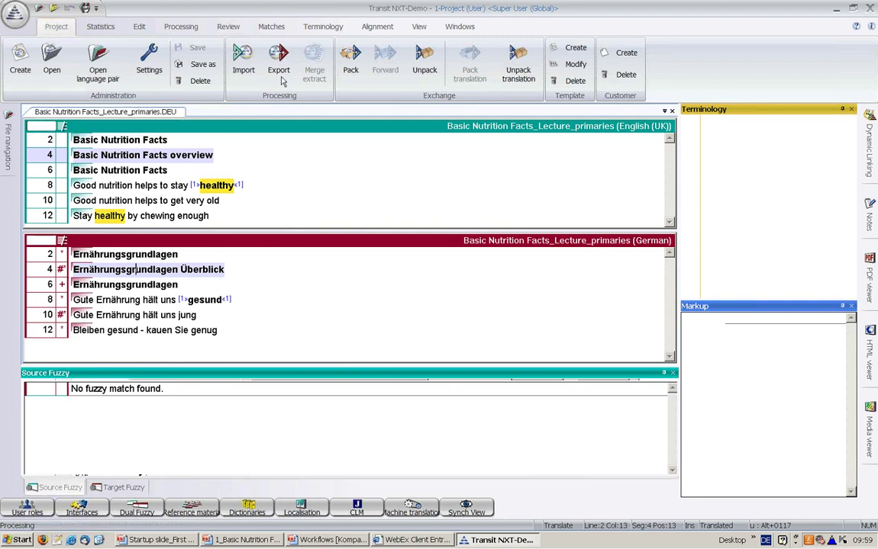
pyautogui.click(279, 66)
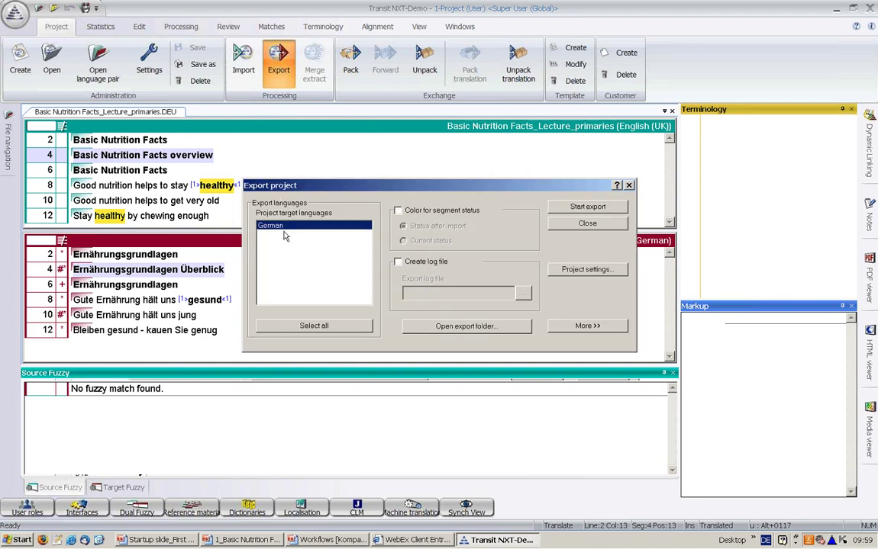
pyautogui.click(562, 212)
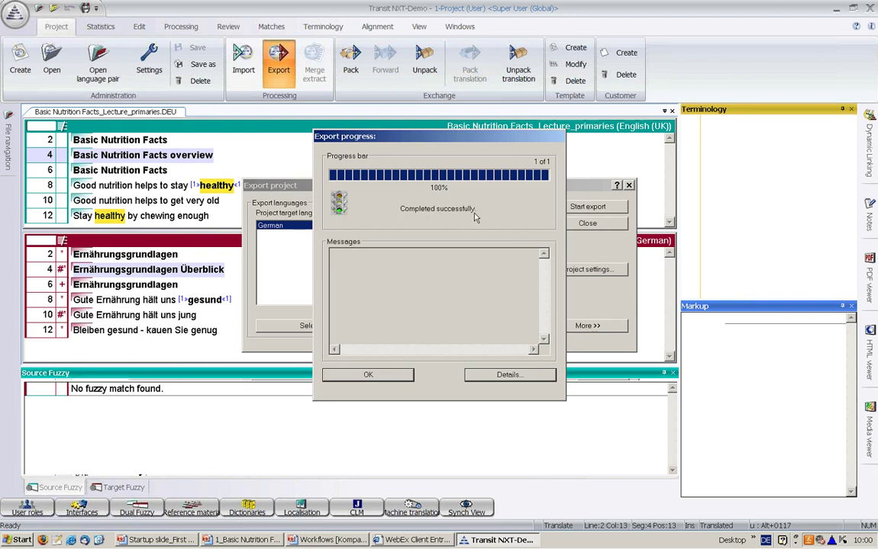
pyautogui.click(373, 374)
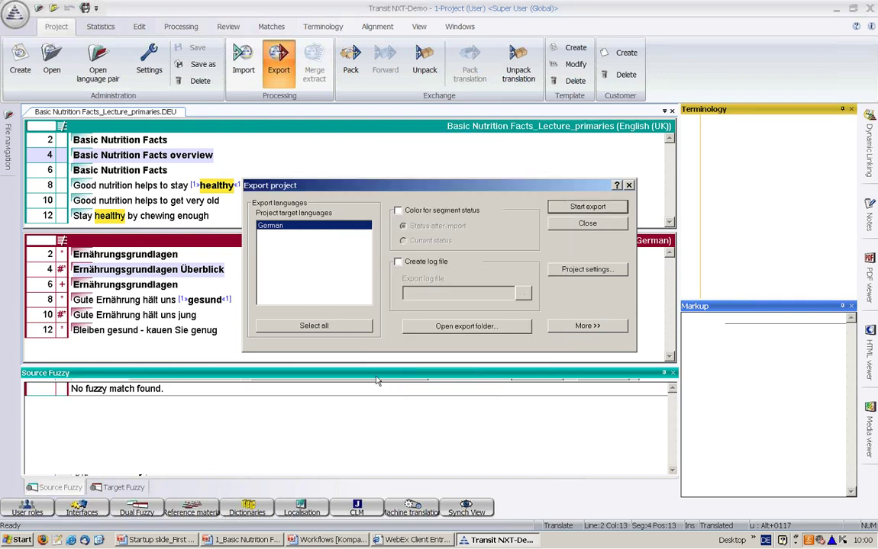
# Open the exported Basic Nutrition Facts_Lecture_primaries presentation from the DEU export folder and review its two translated slides
pyautogui.click(451, 326)
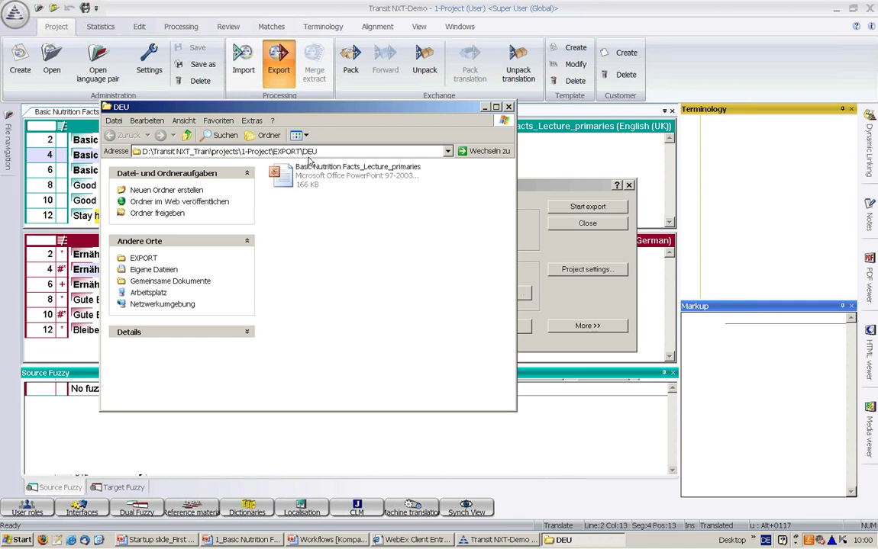
pyautogui.click(315, 175)
pyautogui.doubleClick(315, 175)
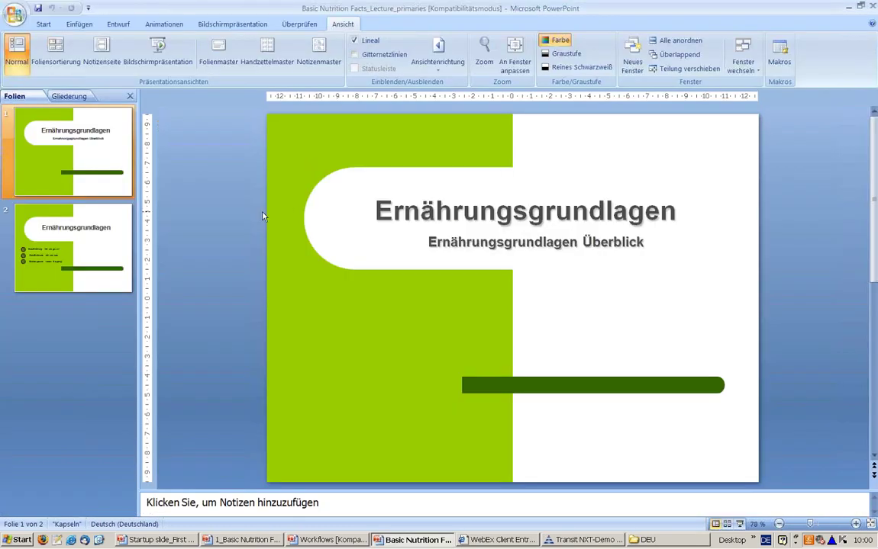
pyautogui.click(113, 251)
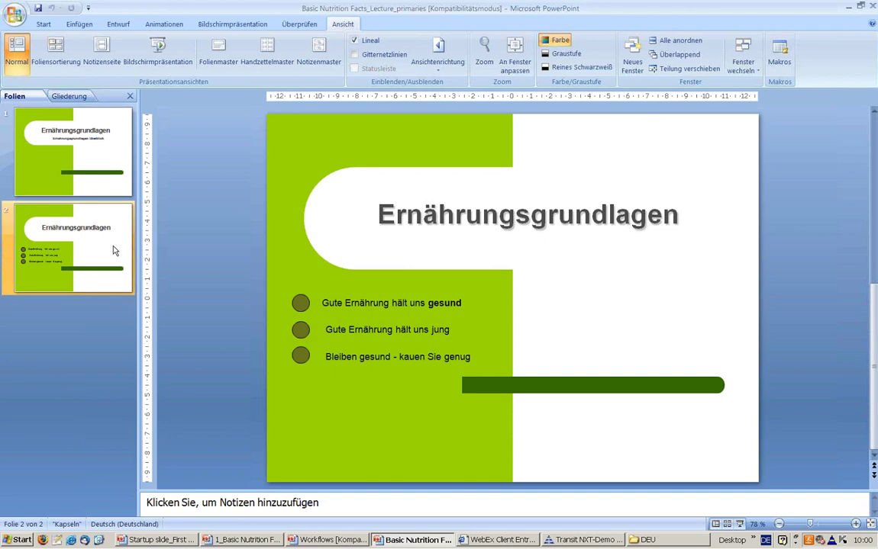
pyautogui.click(107, 188)
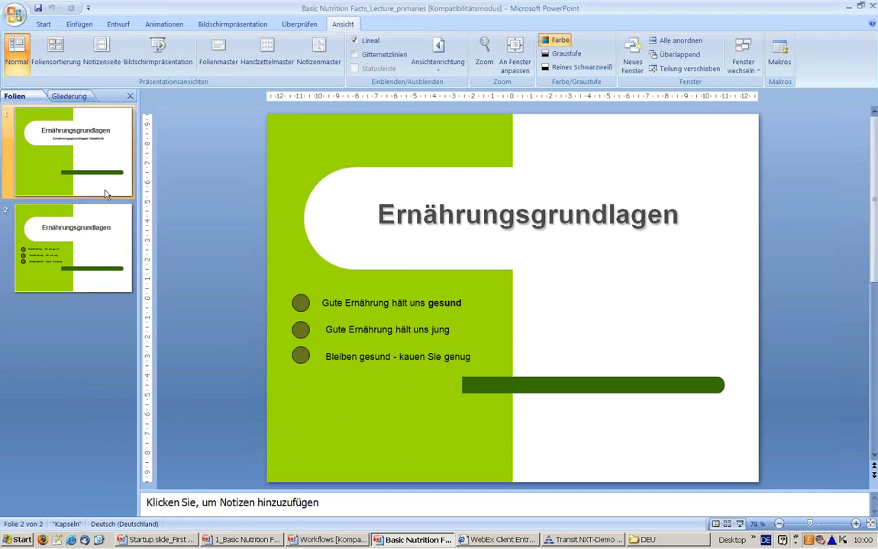
pyautogui.click(108, 241)
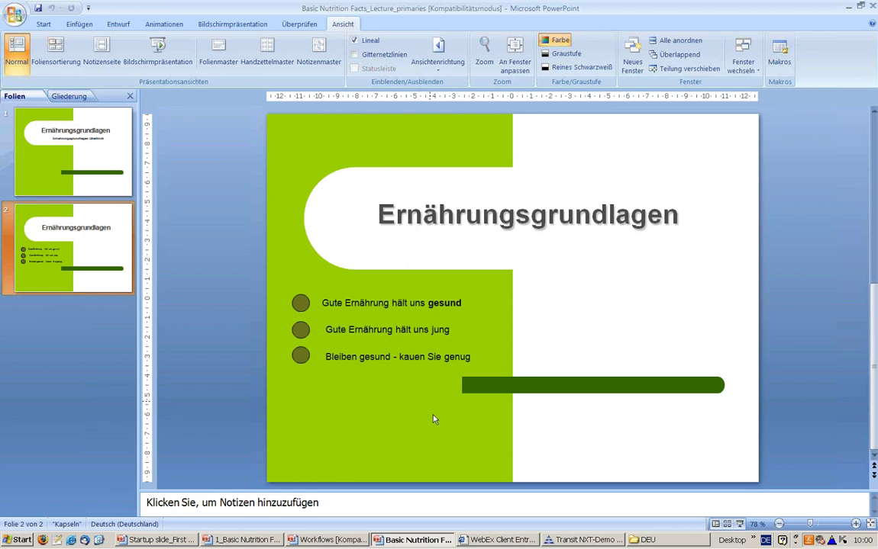
# Switch back to Transit NXT, leave the project export and close the open German language pair
pyautogui.click(564, 542)
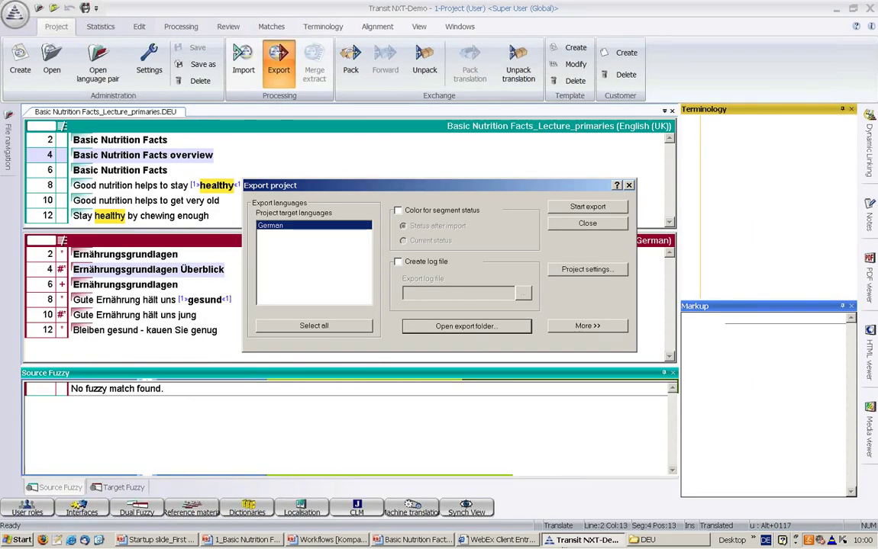
pyautogui.click(587, 224)
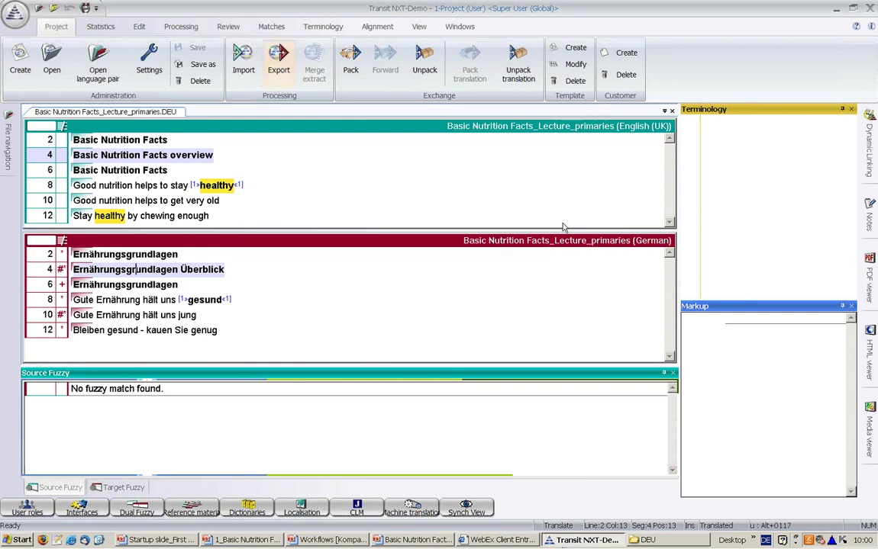
pyautogui.click(673, 112)
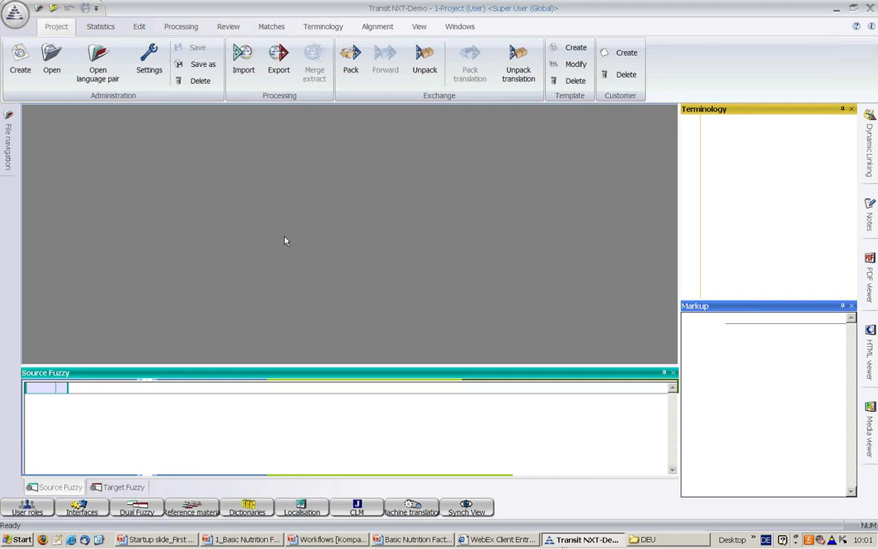
# Check the languages and the project files in the project settings, leaving them without changes
pyautogui.click(148, 69)
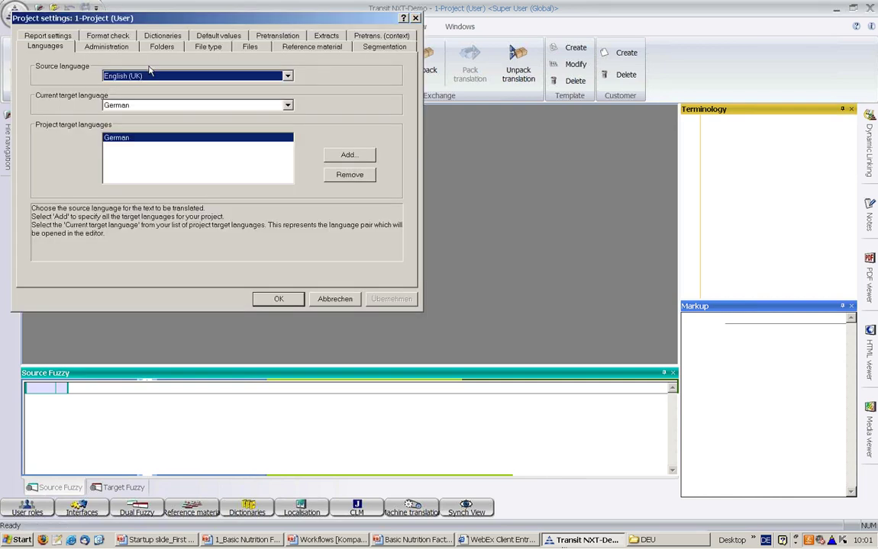
pyautogui.click(150, 49)
pyautogui.click(250, 48)
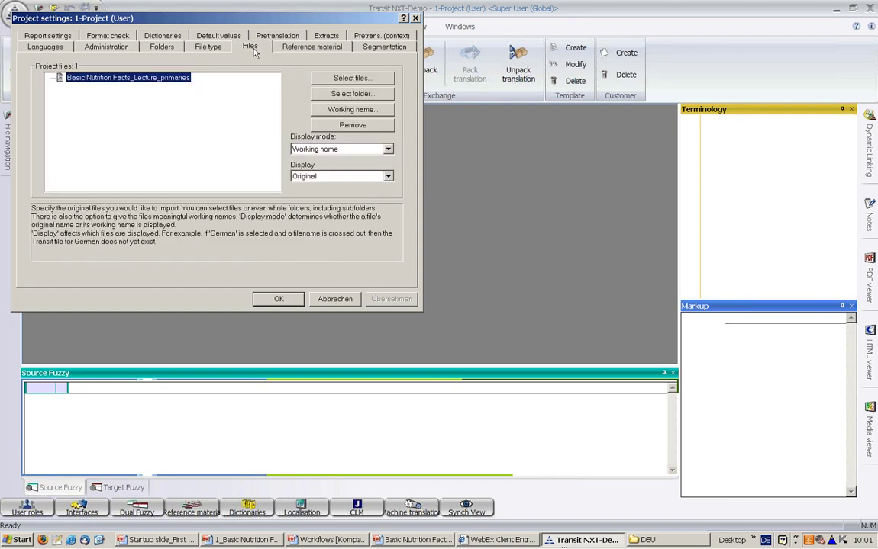
pyautogui.click(333, 300)
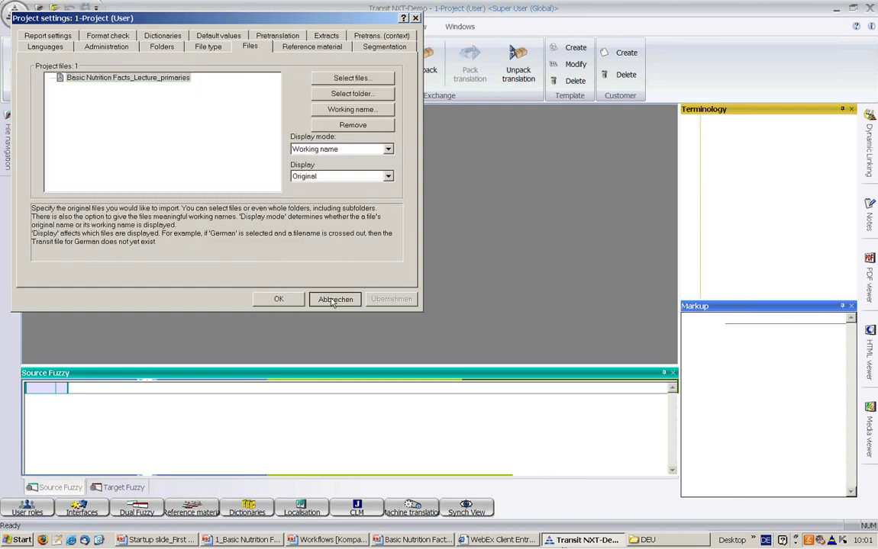
pyautogui.click(334, 300)
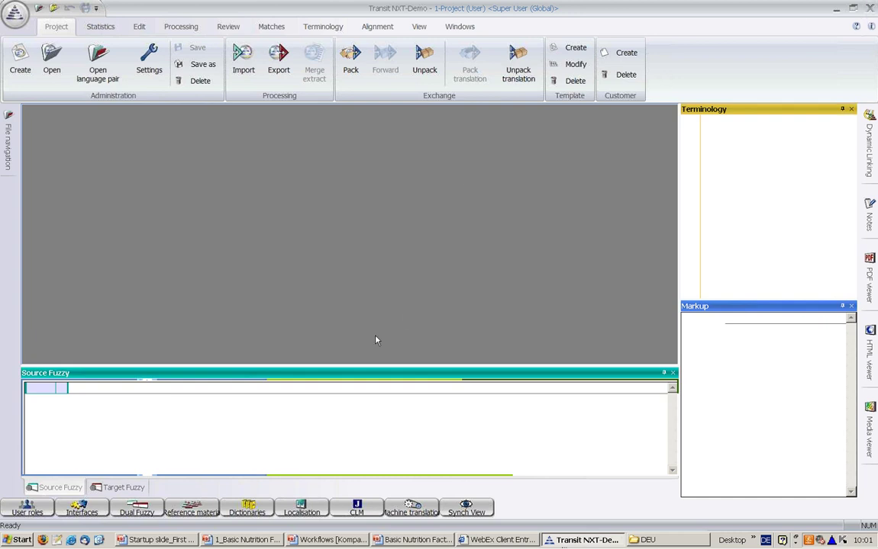
# Switch to the Startup slide_First Steps presentation in PowerPoint and go to the contact information slide
pyautogui.click(175, 540)
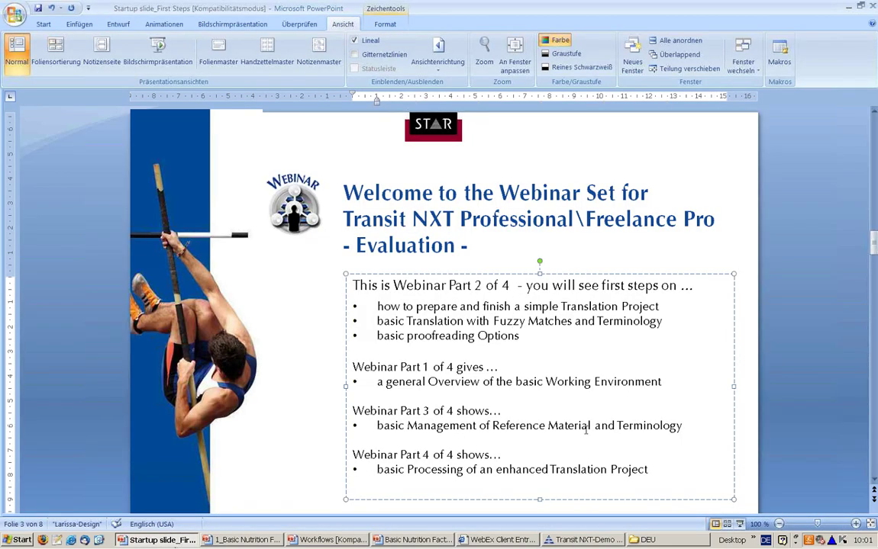
pyautogui.click(873, 501)
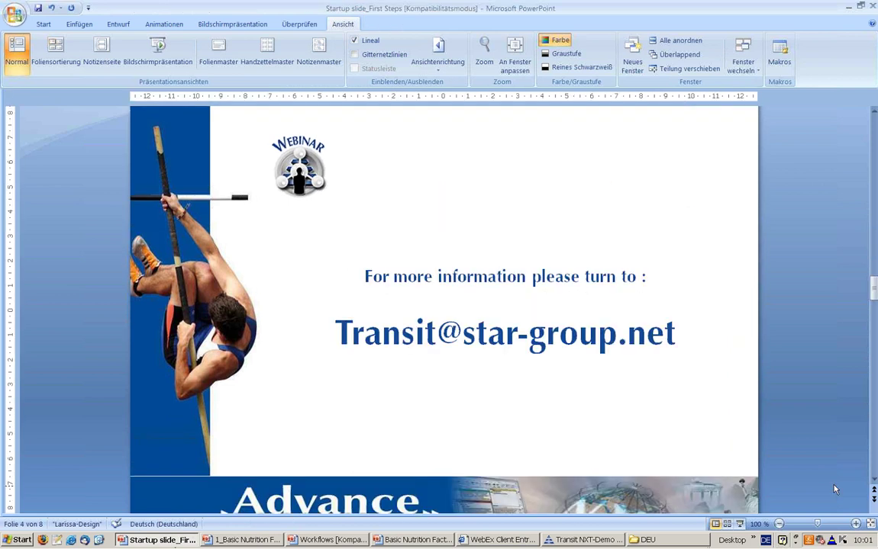